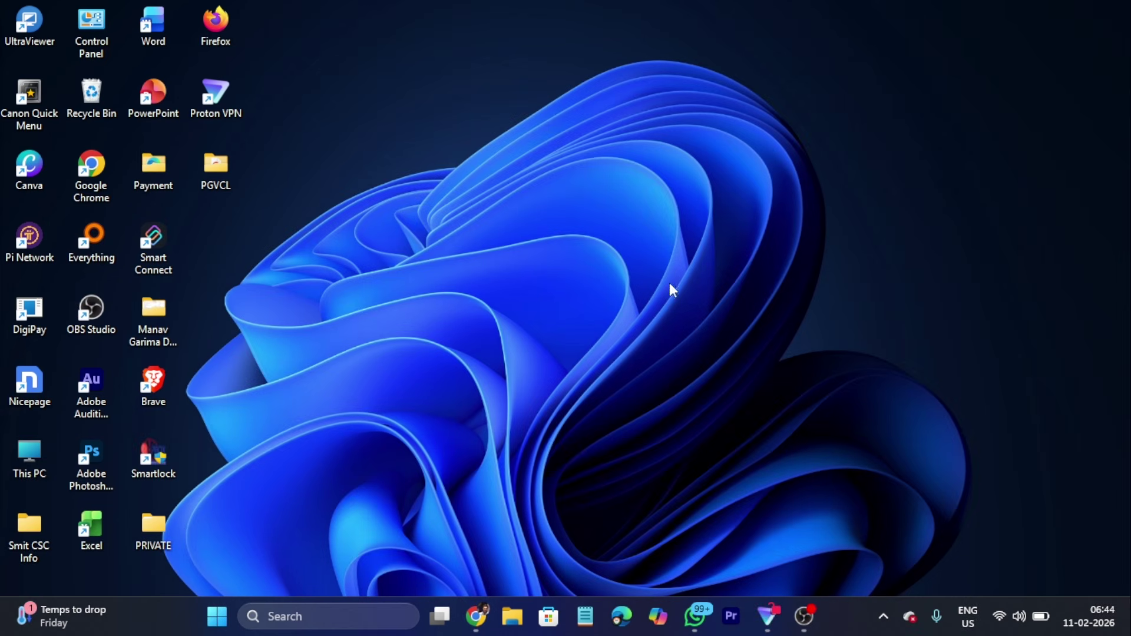
Step: Search Google for 'Voter Portal' in Chrome and open the Voters' Services Portal result
click(477, 617)
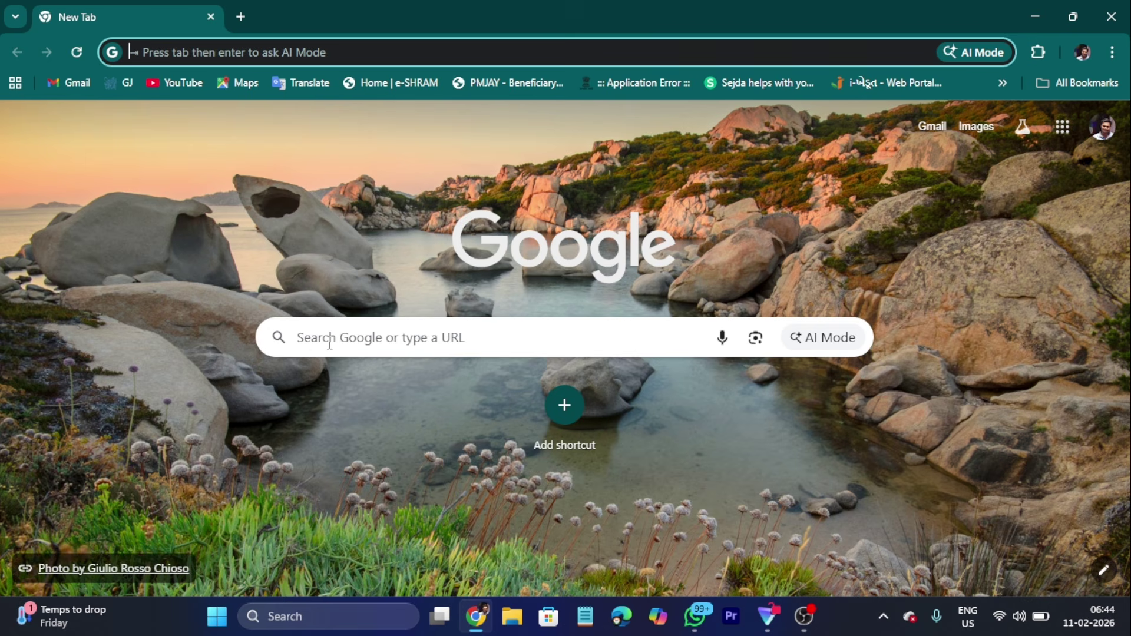
click(330, 343)
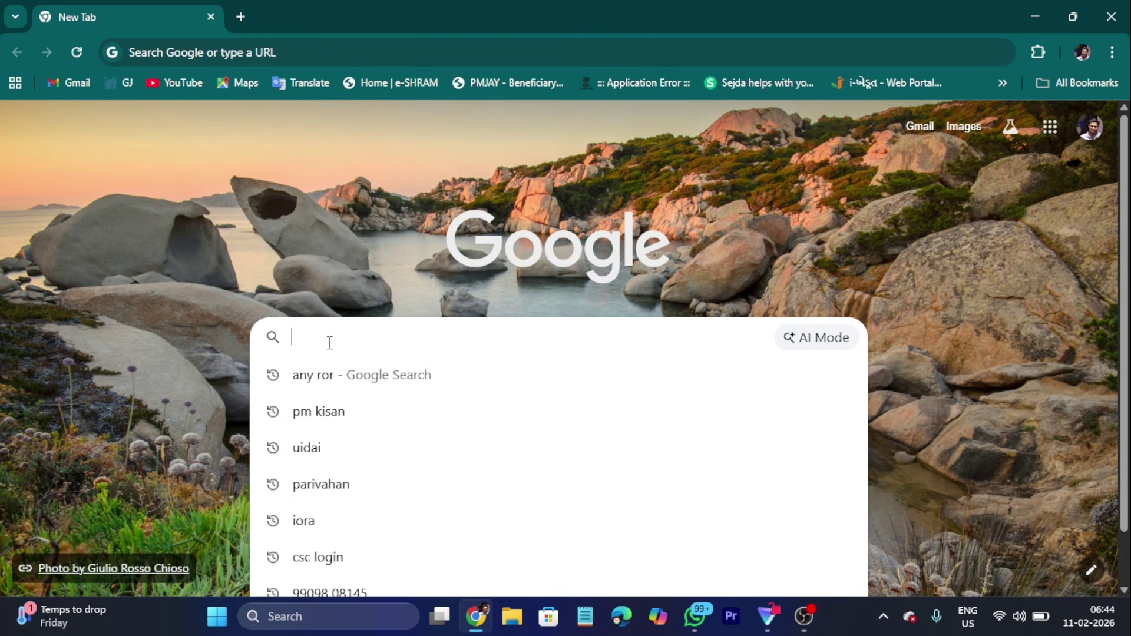
text(Voter Portal)
key(Return)
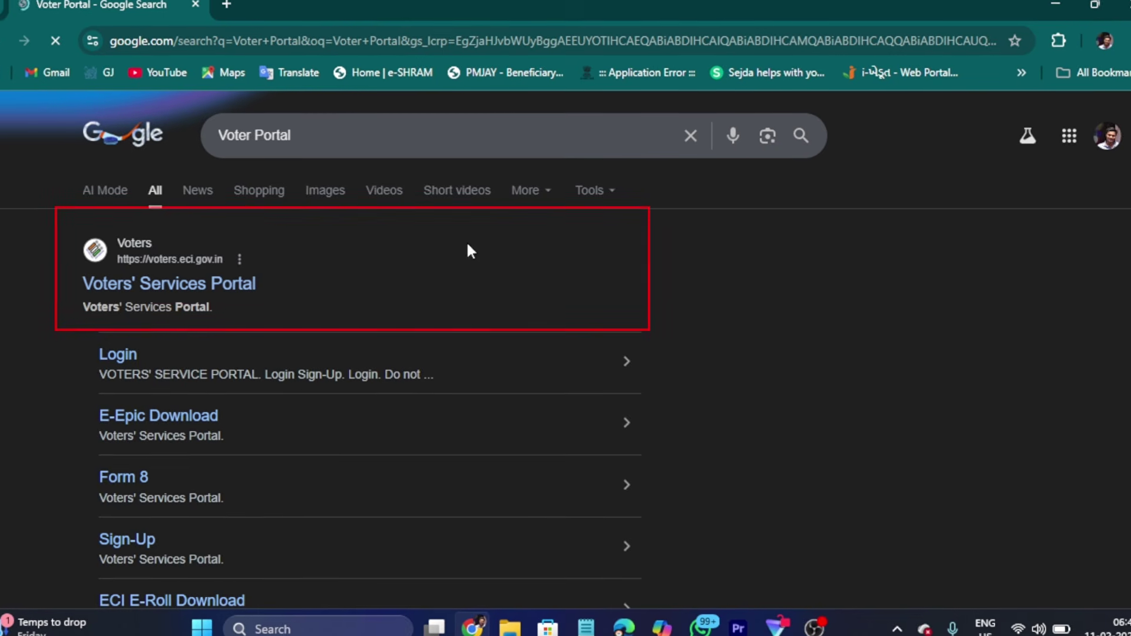
click(216, 286)
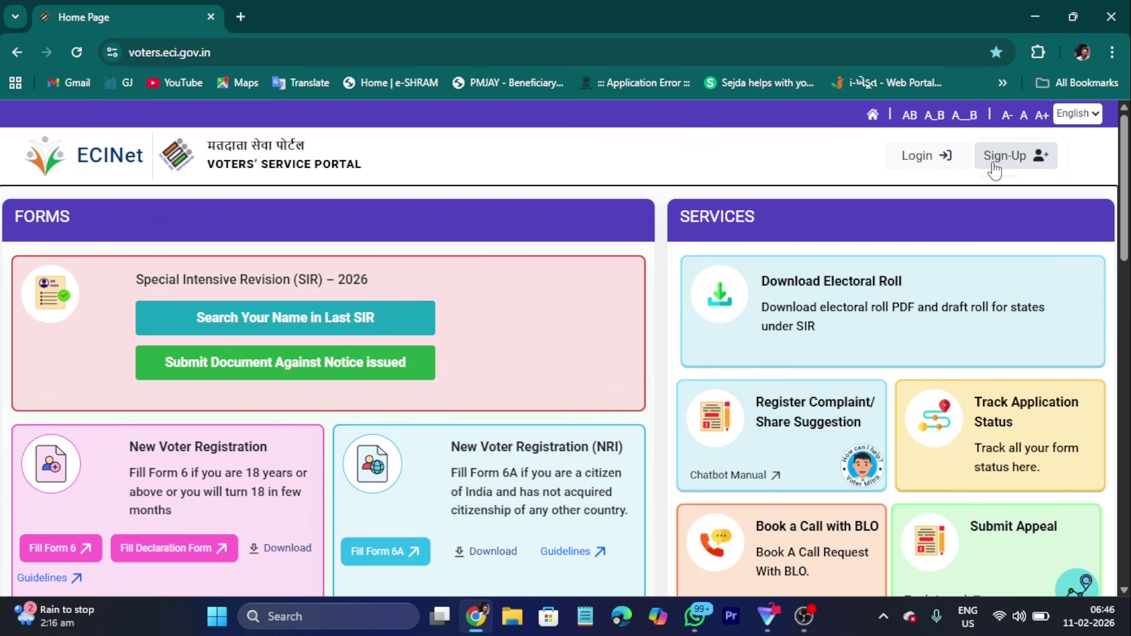
Step: Start a portal Sign-Up with the applicant's mobile number and the captcha
click(994, 167)
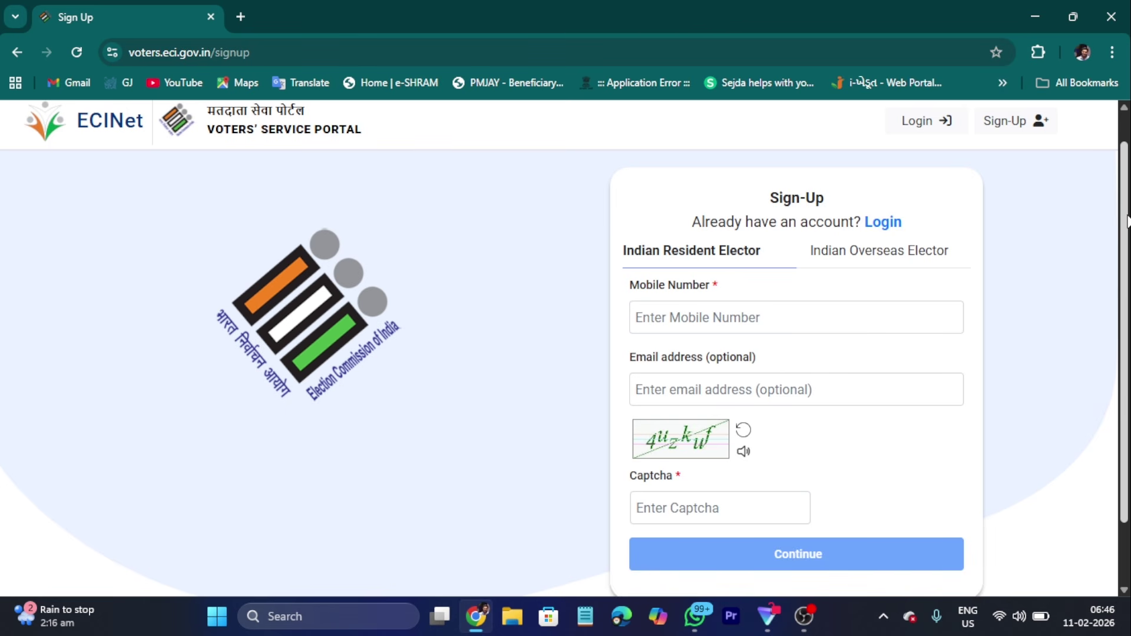
click(794, 318)
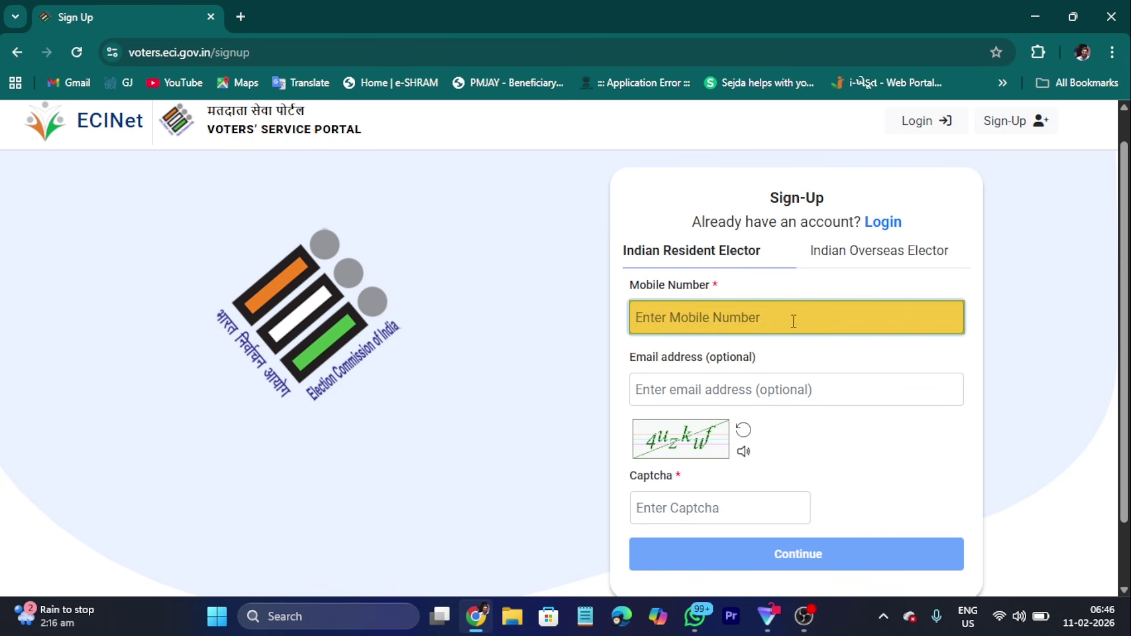
click(803, 377)
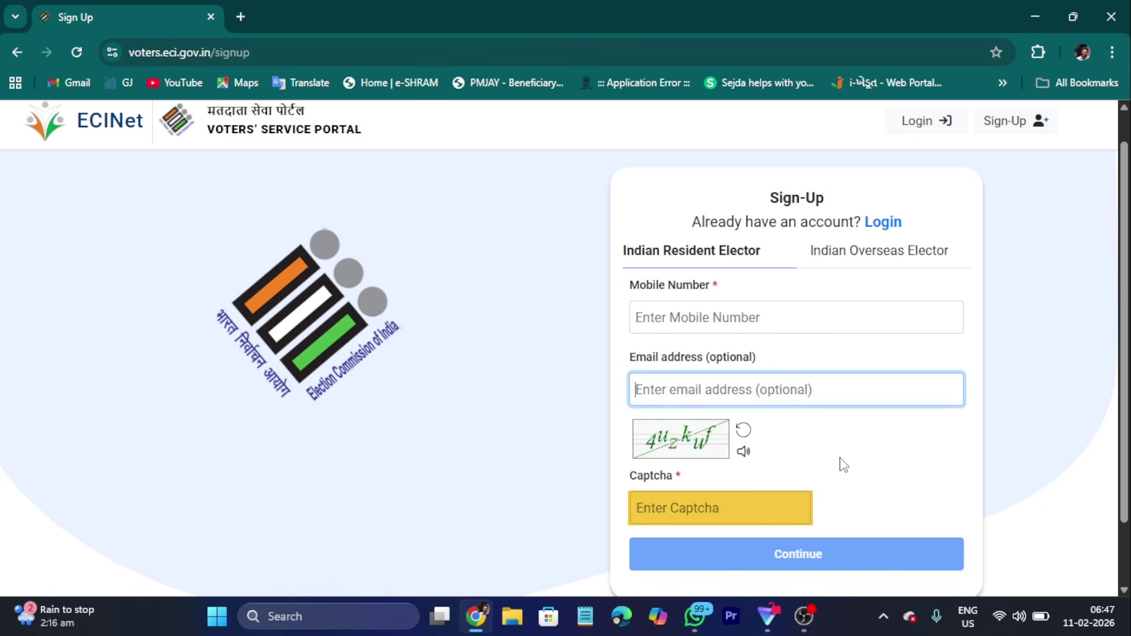
click(735, 524)
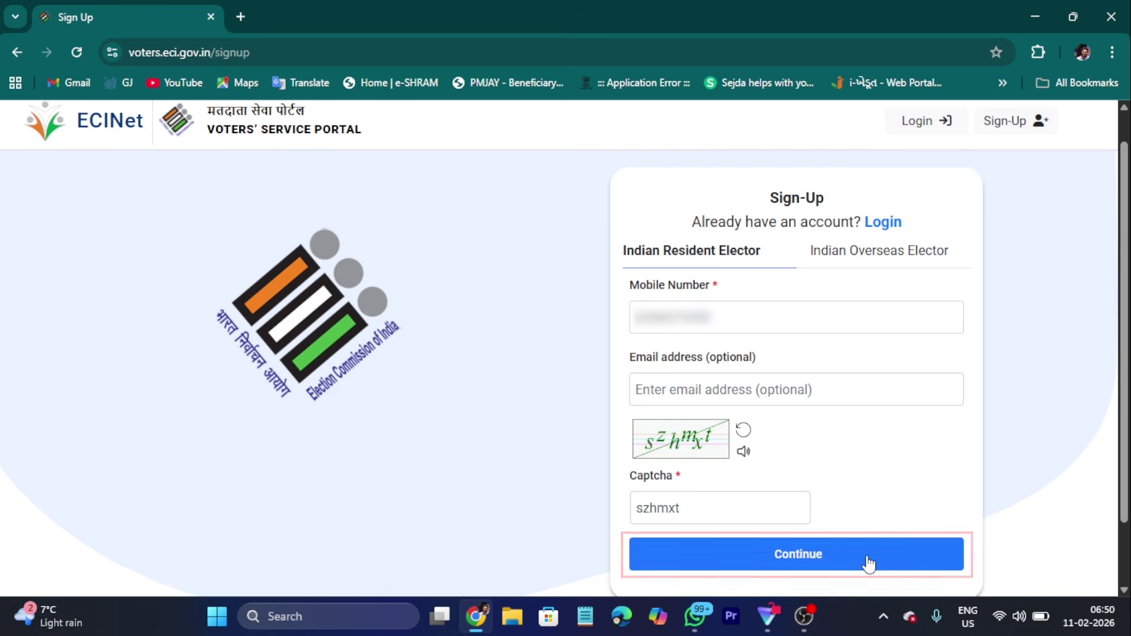
click(868, 562)
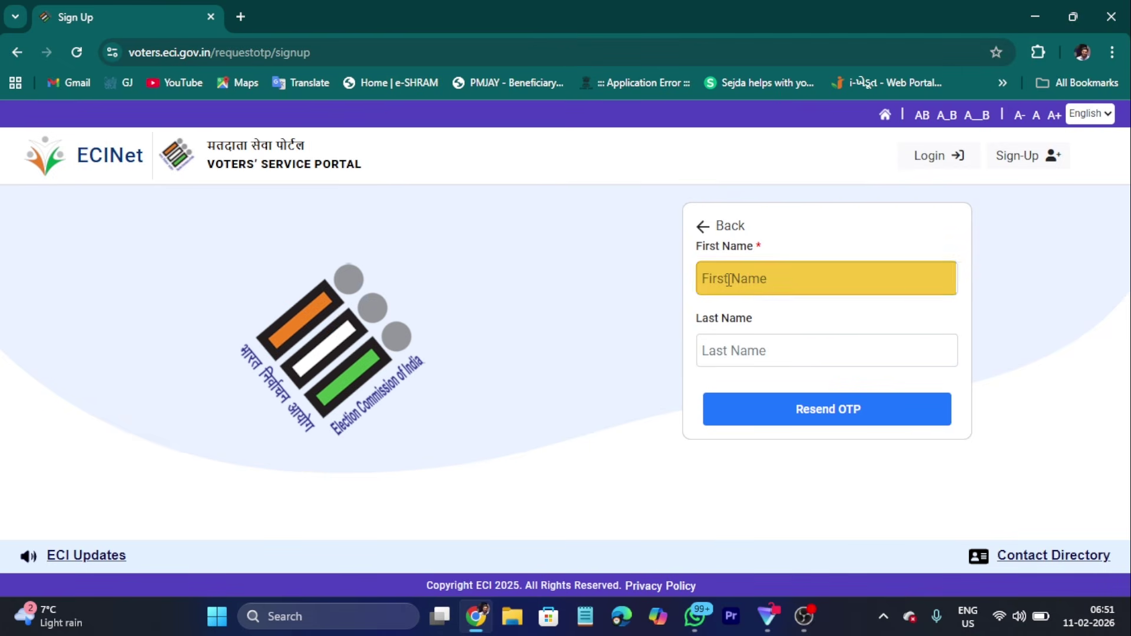
Step: Fill in the first and last name, then verify the sign-up with the OTP
click(743, 344)
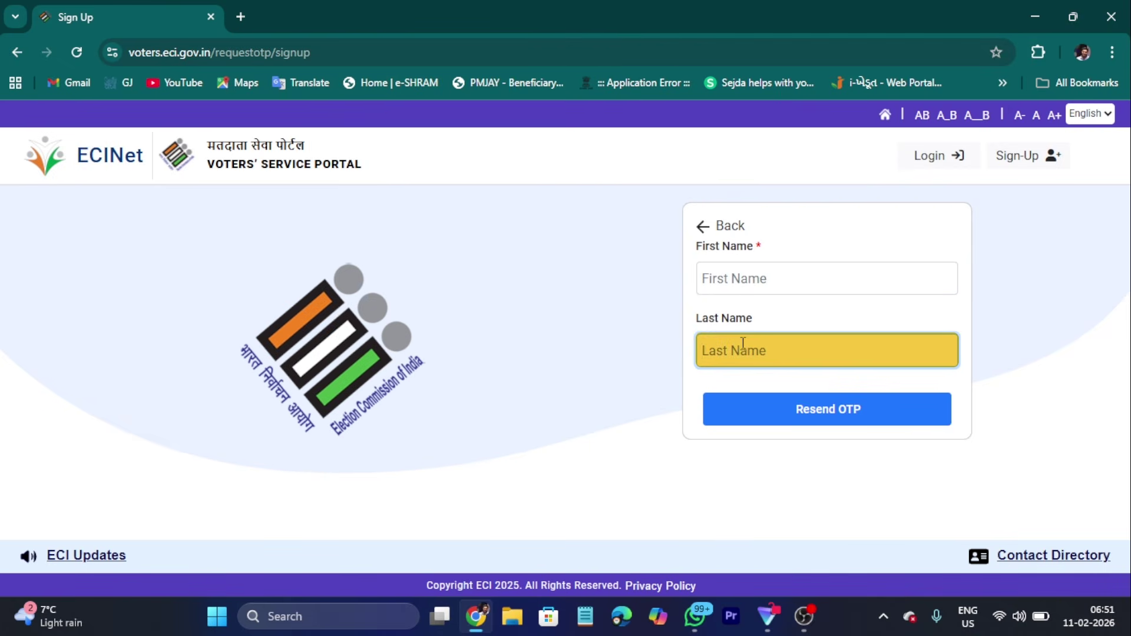
click(734, 272)
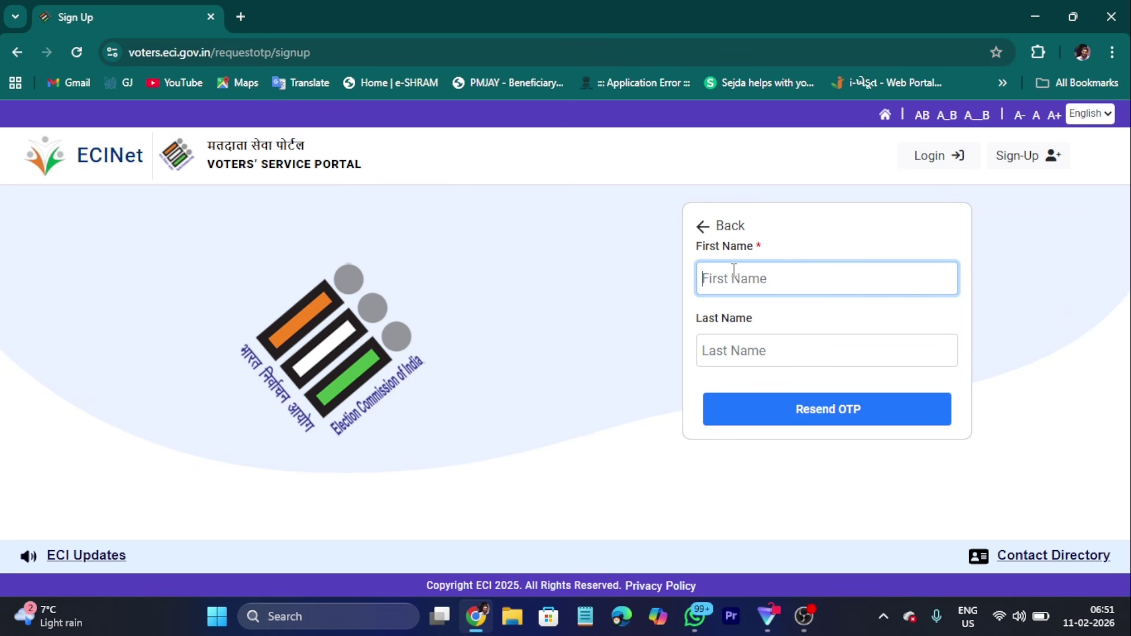
click(809, 385)
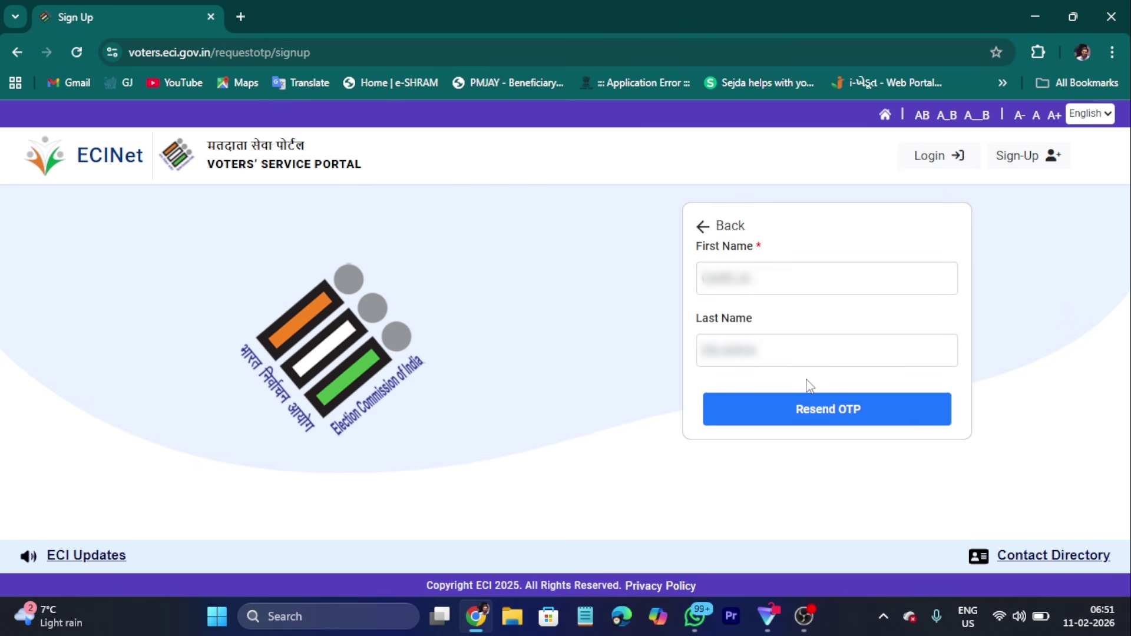
click(826, 413)
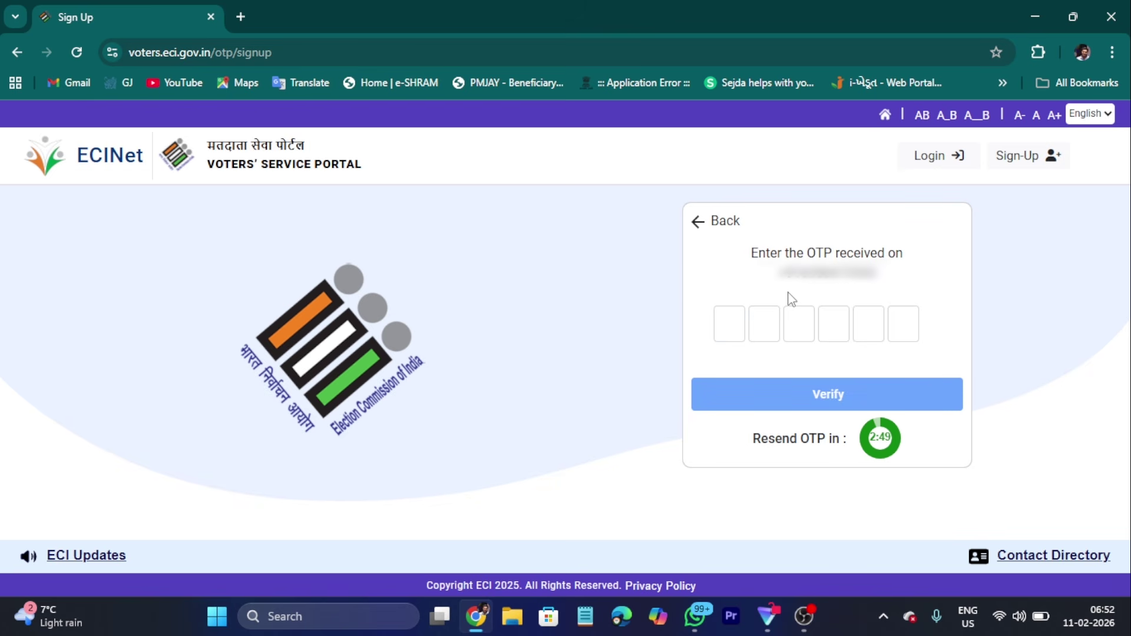
click(729, 325)
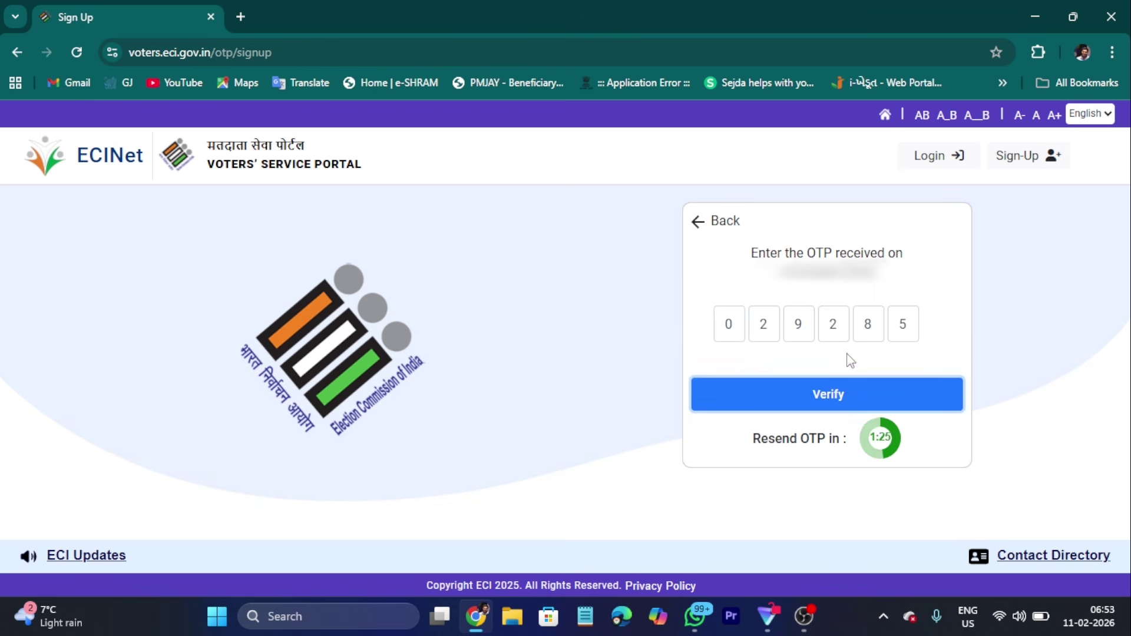
click(844, 404)
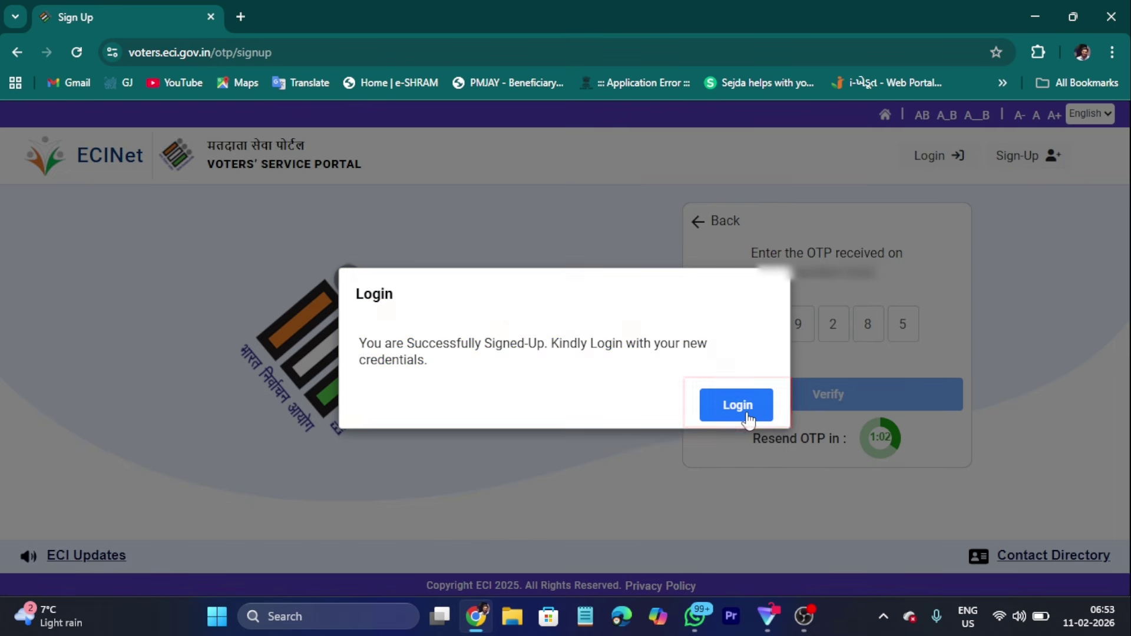
Step: Log in with the new account through a mobile OTP and open Fill Form 6
click(748, 416)
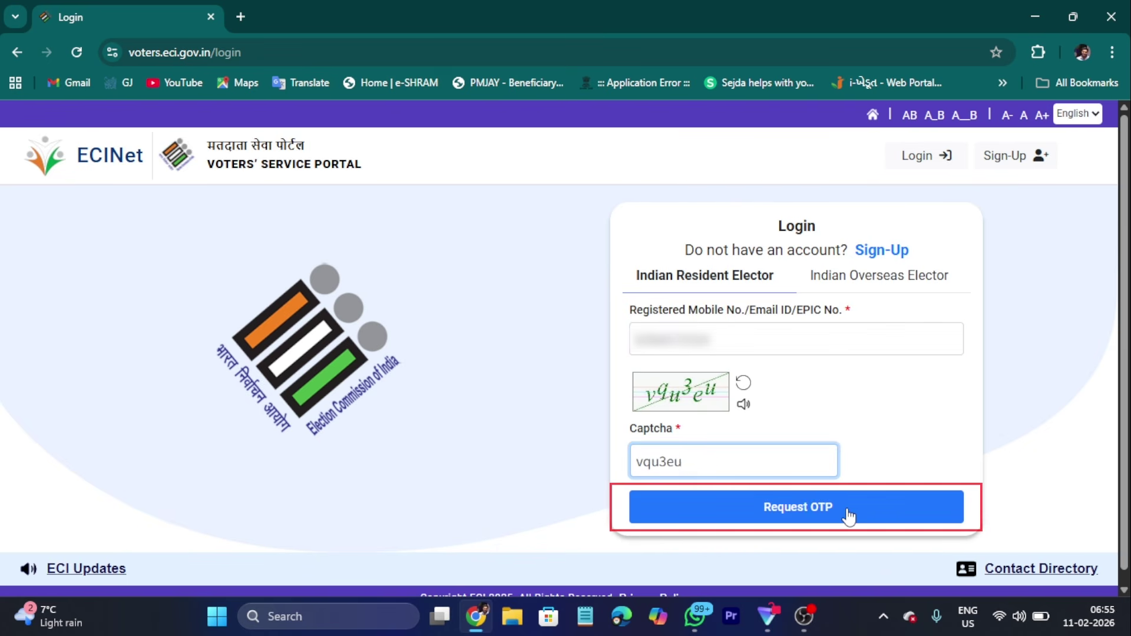
click(848, 514)
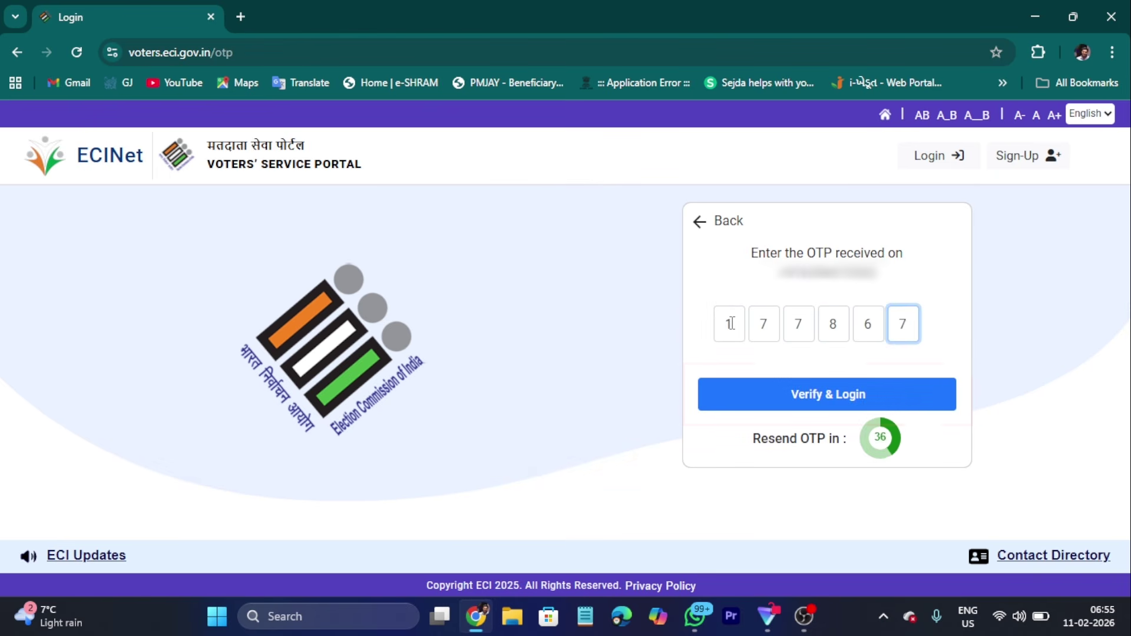
click(780, 392)
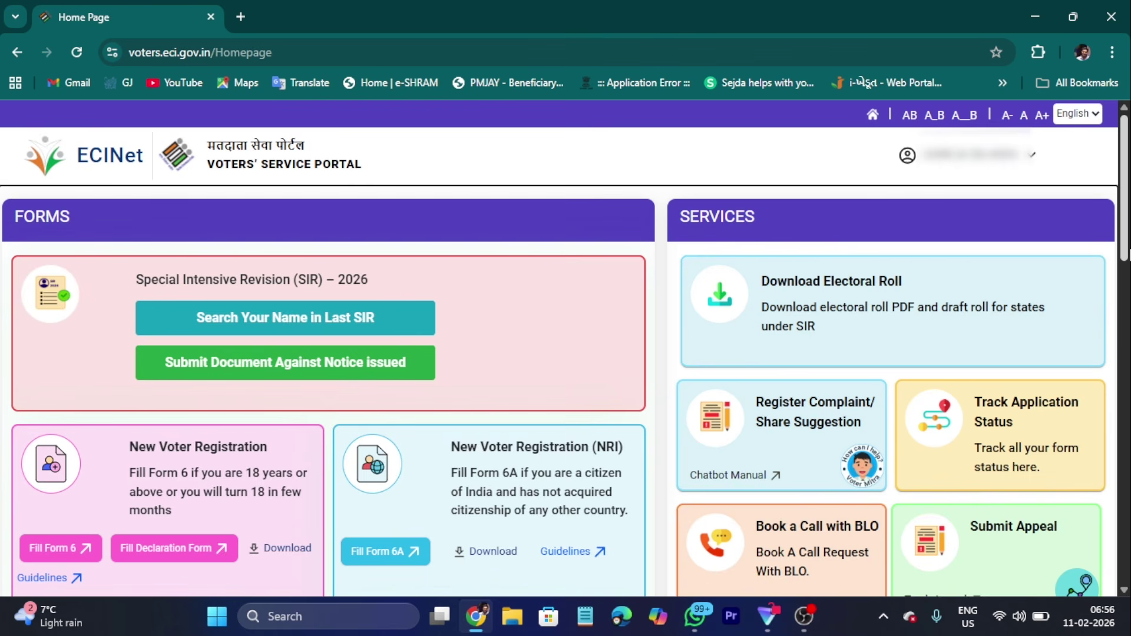
scroll(519, 316, down, 2)
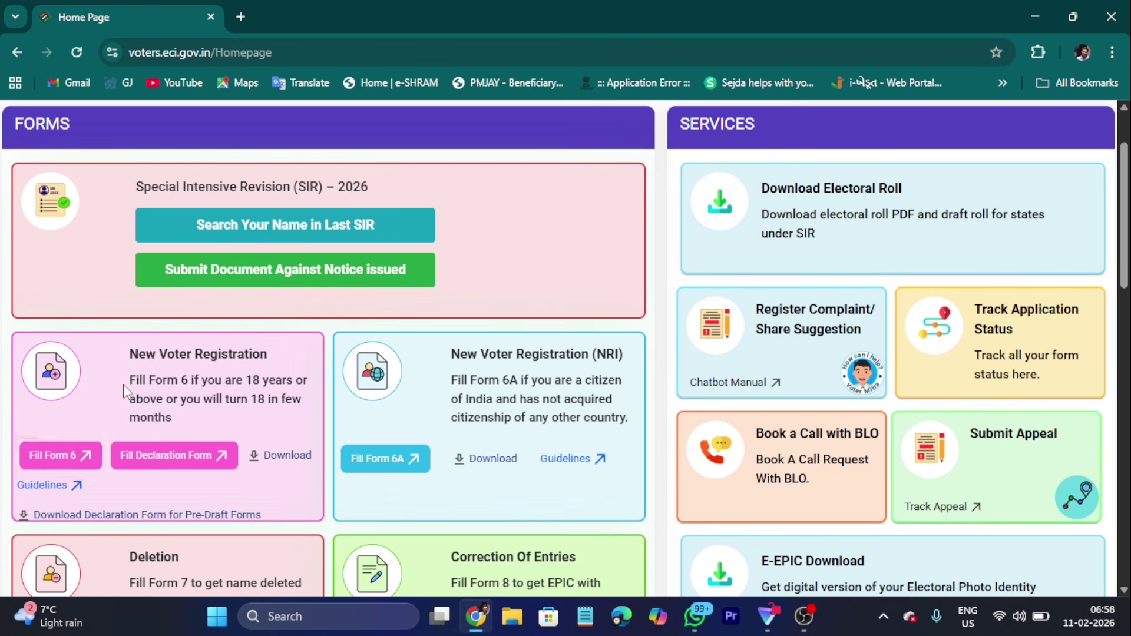
click(62, 464)
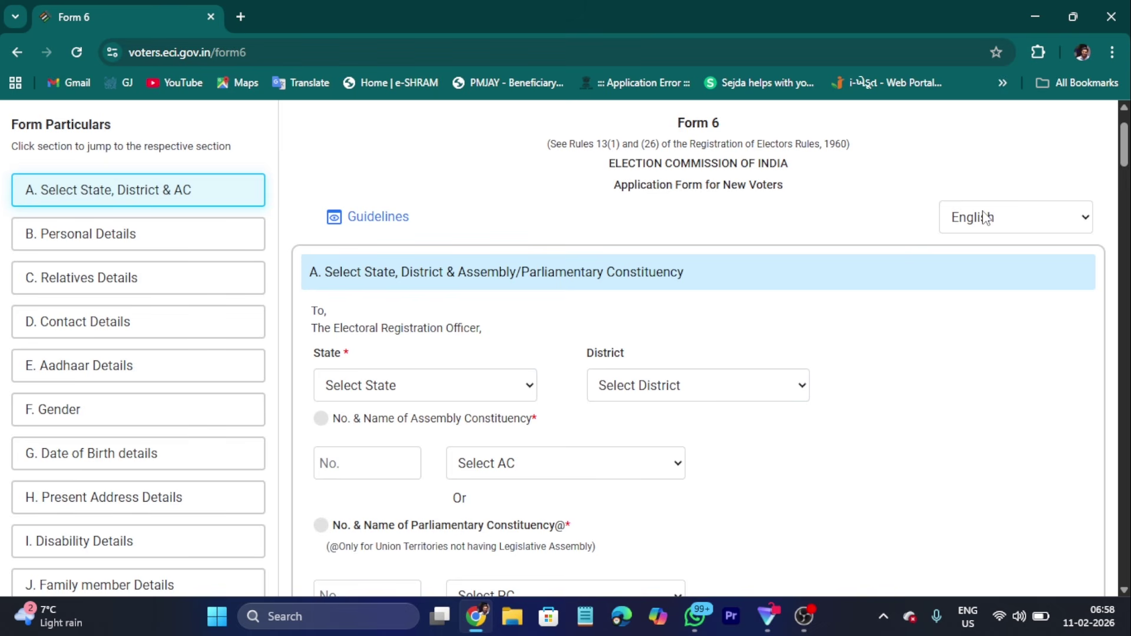
Step: Keep English as the language in Form 6's language dropdown
click(1006, 225)
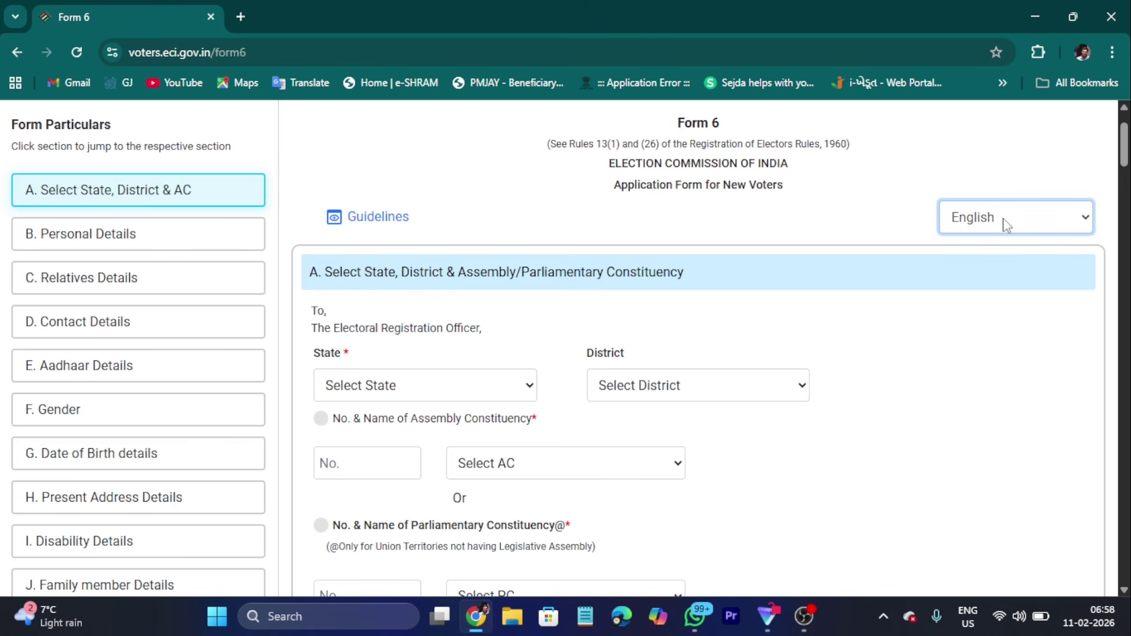
click(1007, 224)
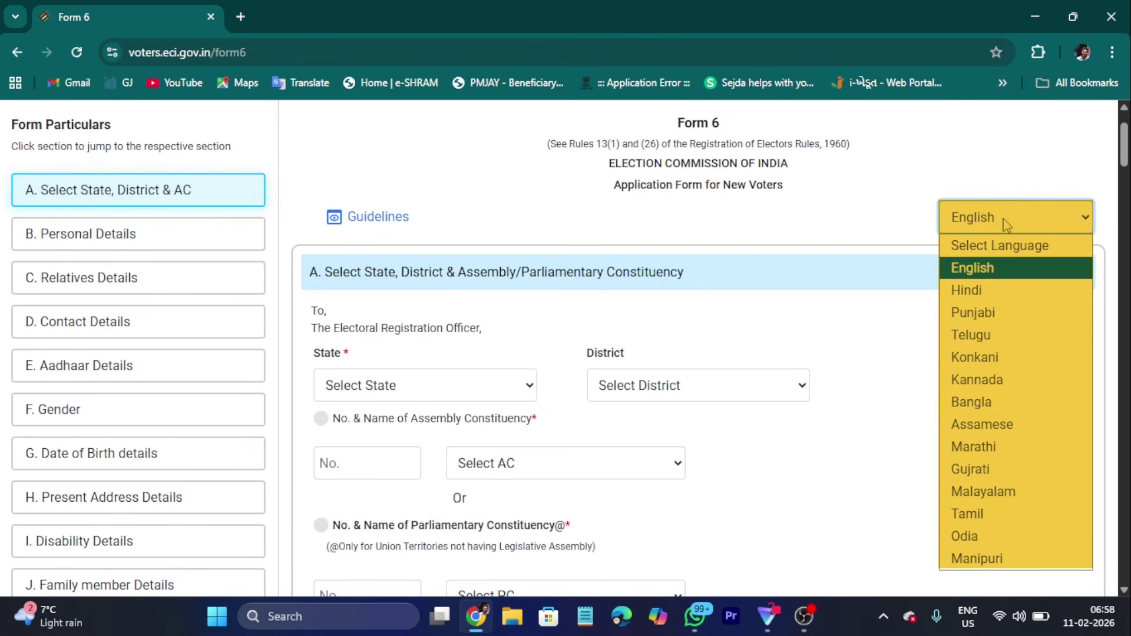
click(1007, 224)
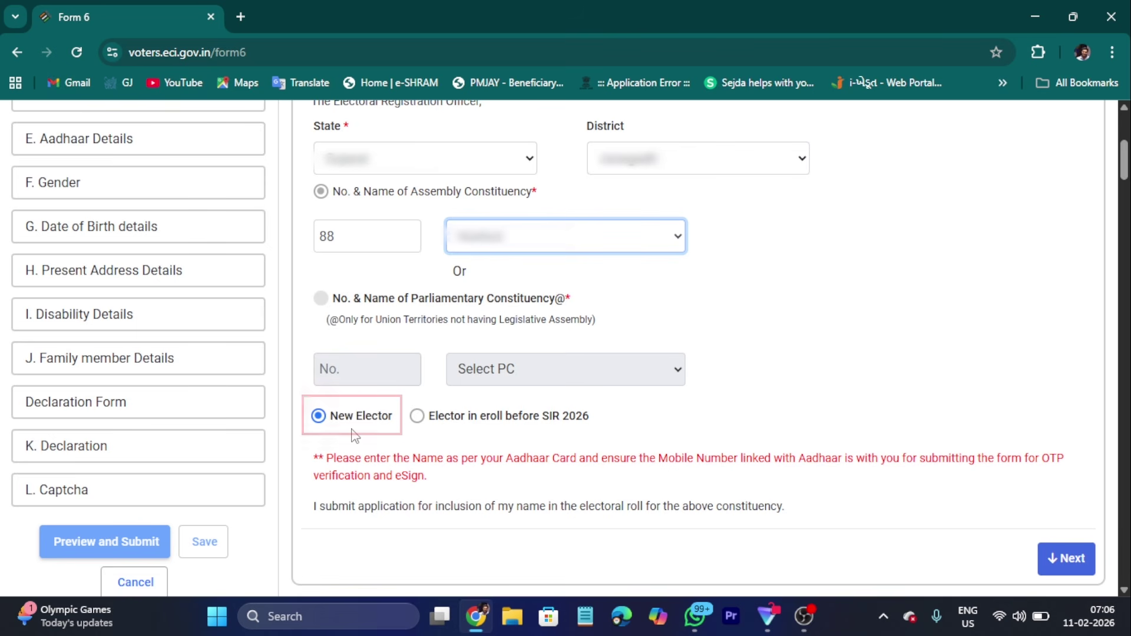
Step: In Personal Details, fill the applicant's first name, surname and regional-language name
click(1054, 563)
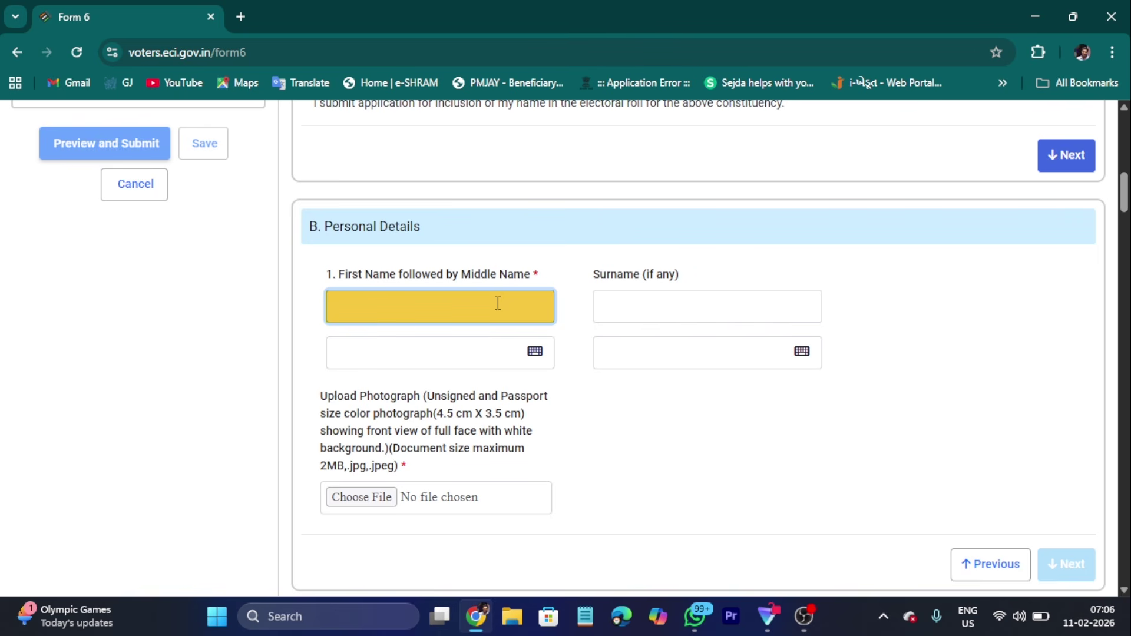
click(621, 303)
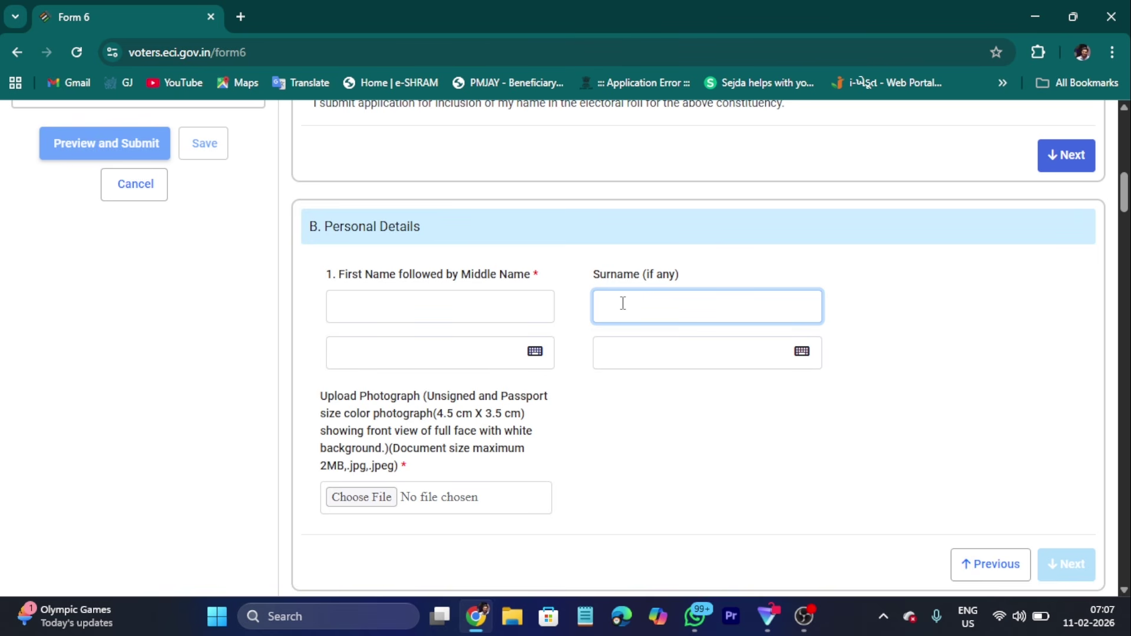
click(509, 310)
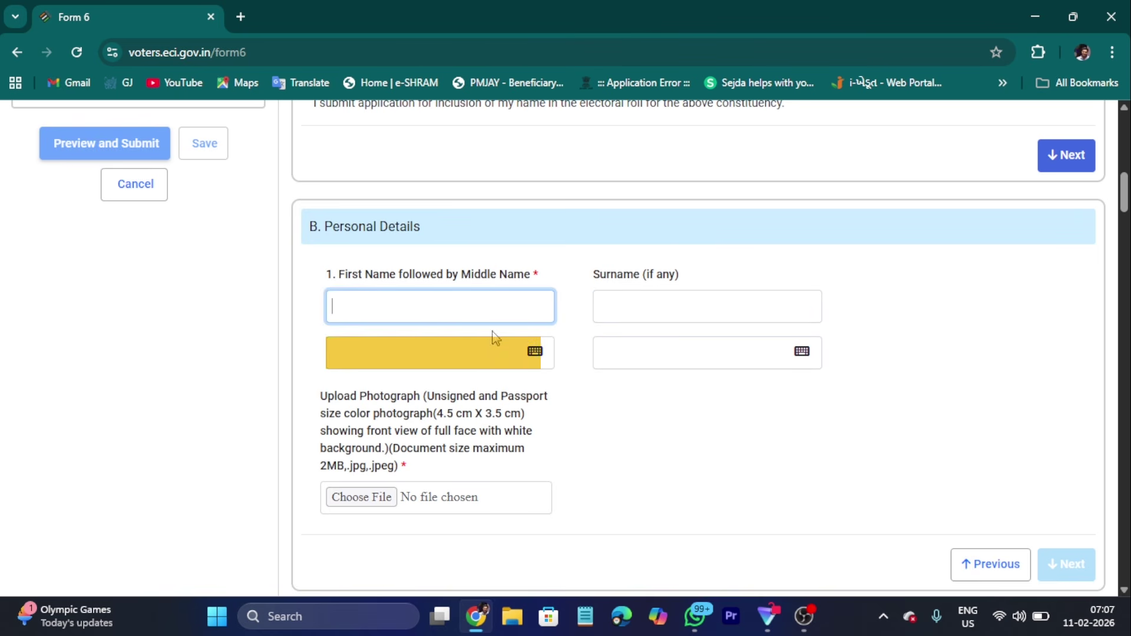
click(488, 350)
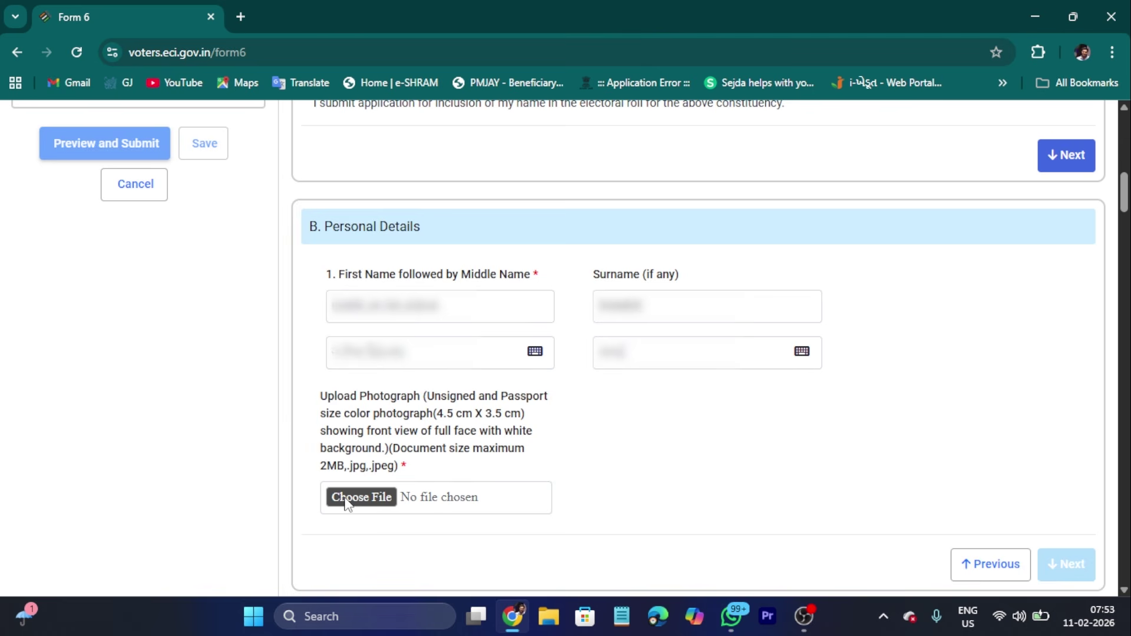
Step: Upload the cropped passport photo and confirm the 'Human face detected' check
click(347, 498)
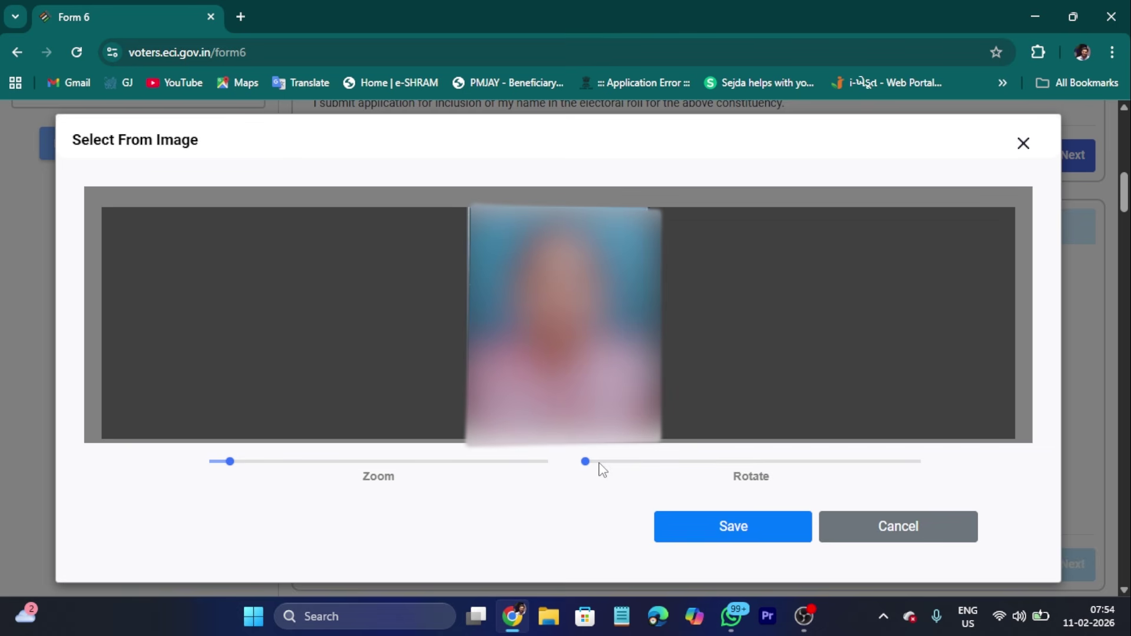
click(709, 534)
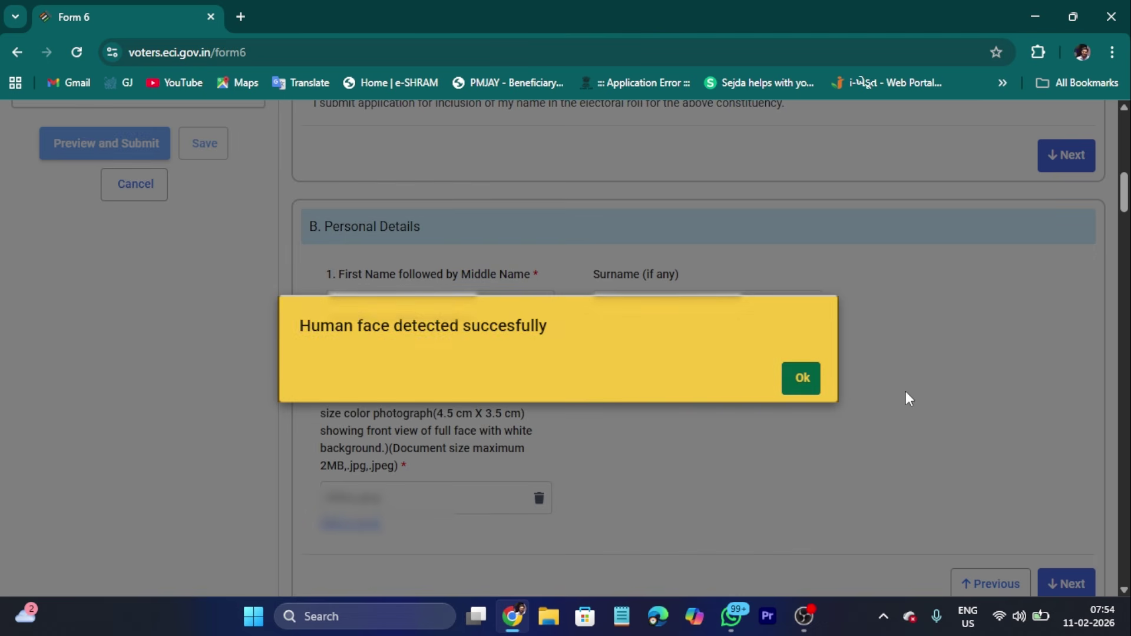
click(806, 380)
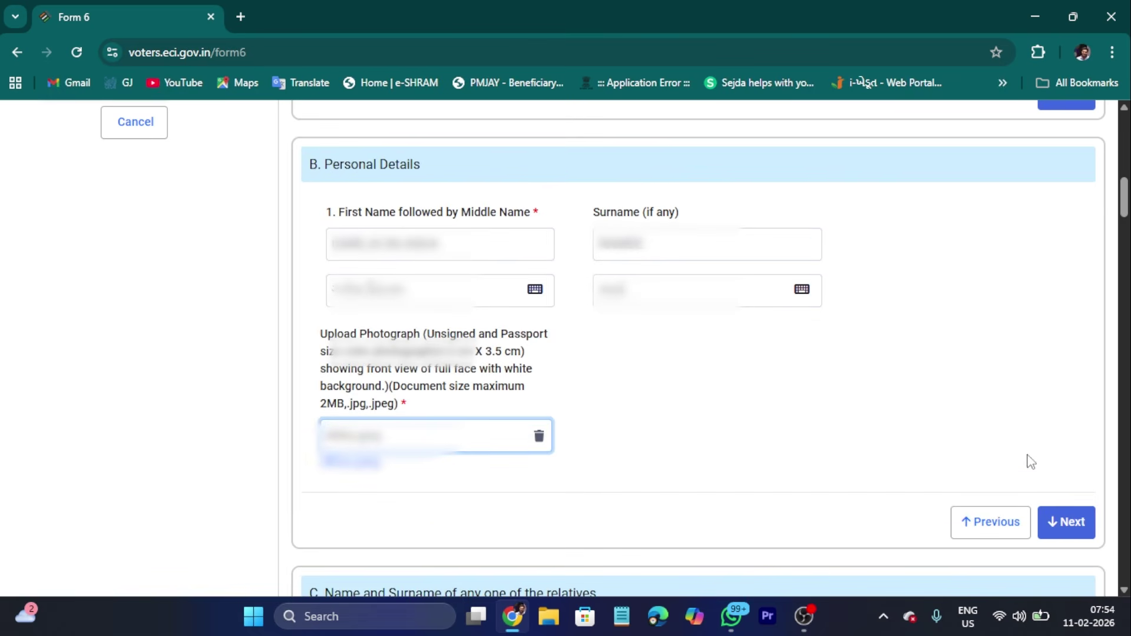
Step: Name the husband as the relative and mark the mobile number as the applicant's own
click(1069, 522)
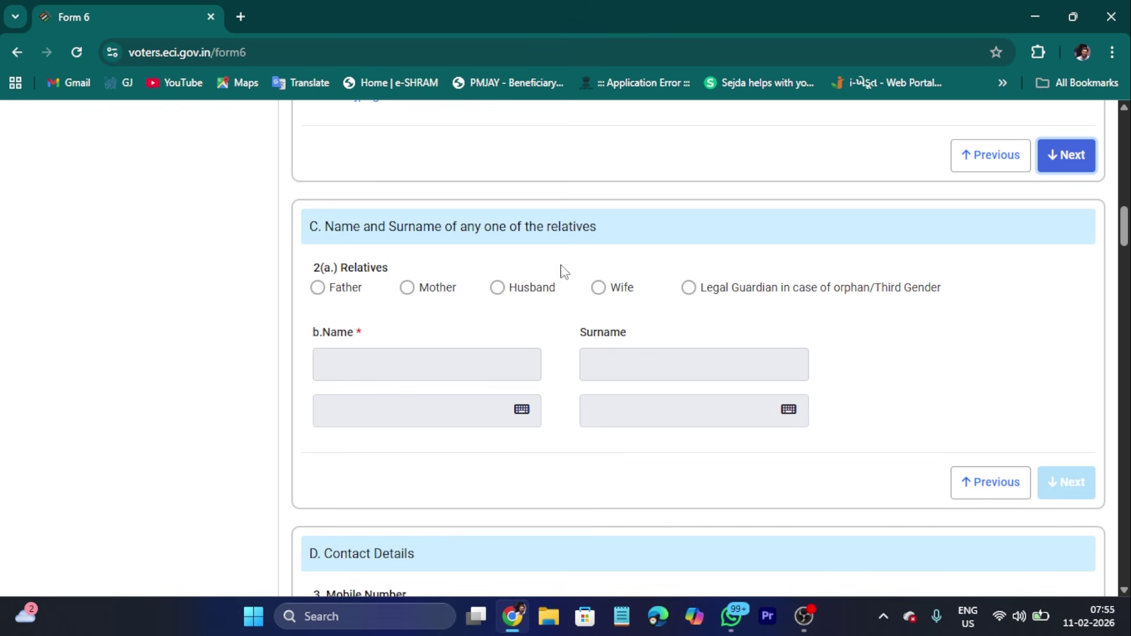
click(496, 289)
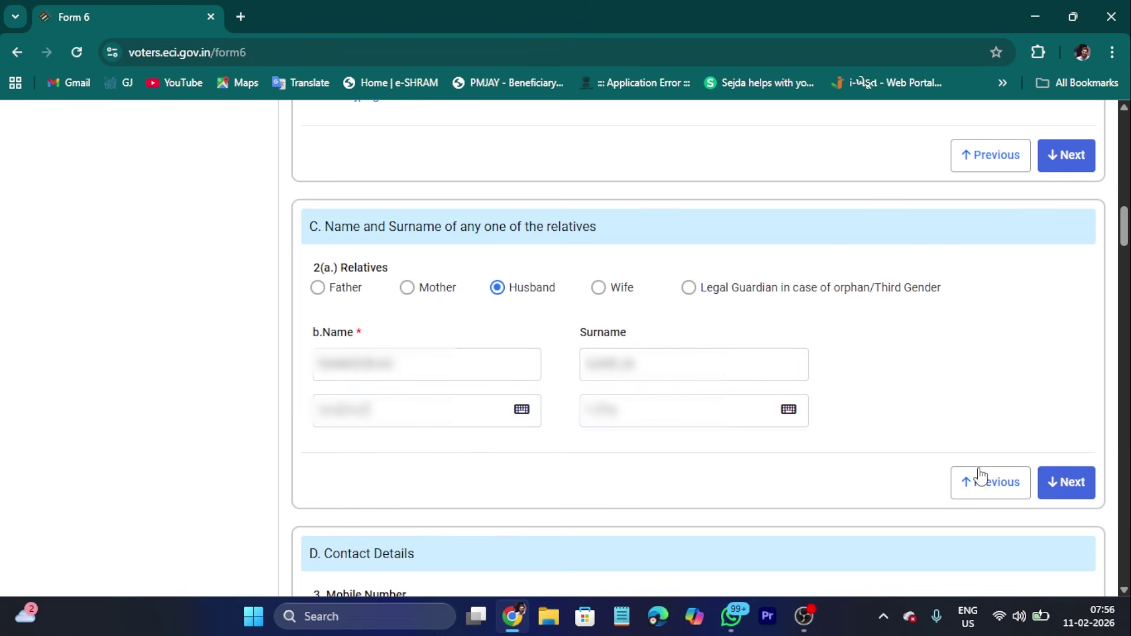
click(1065, 485)
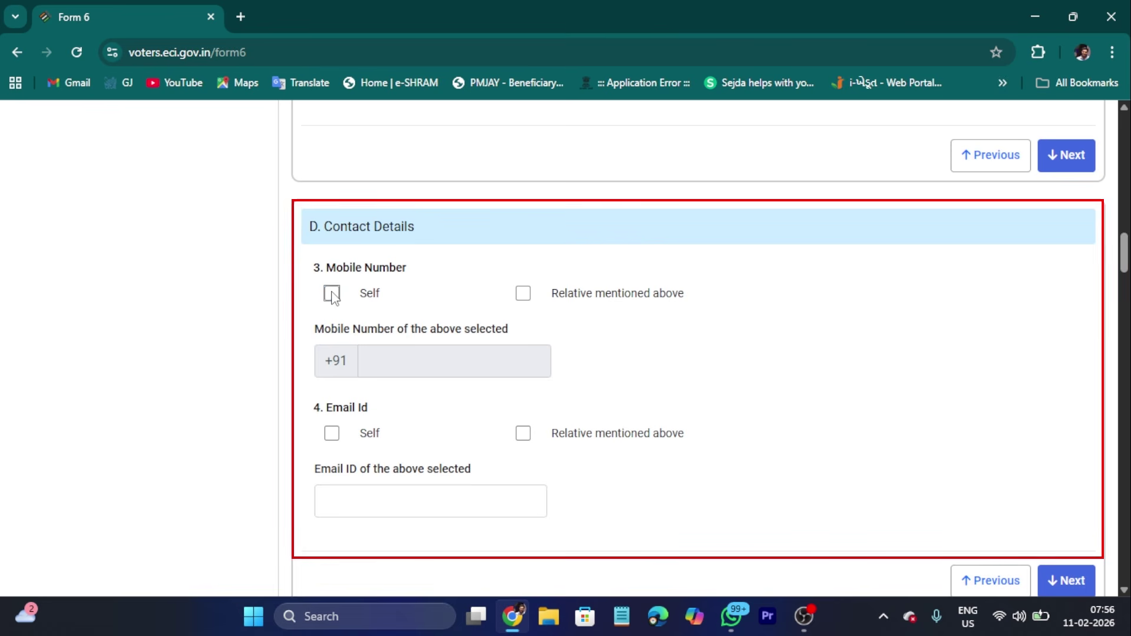
click(332, 294)
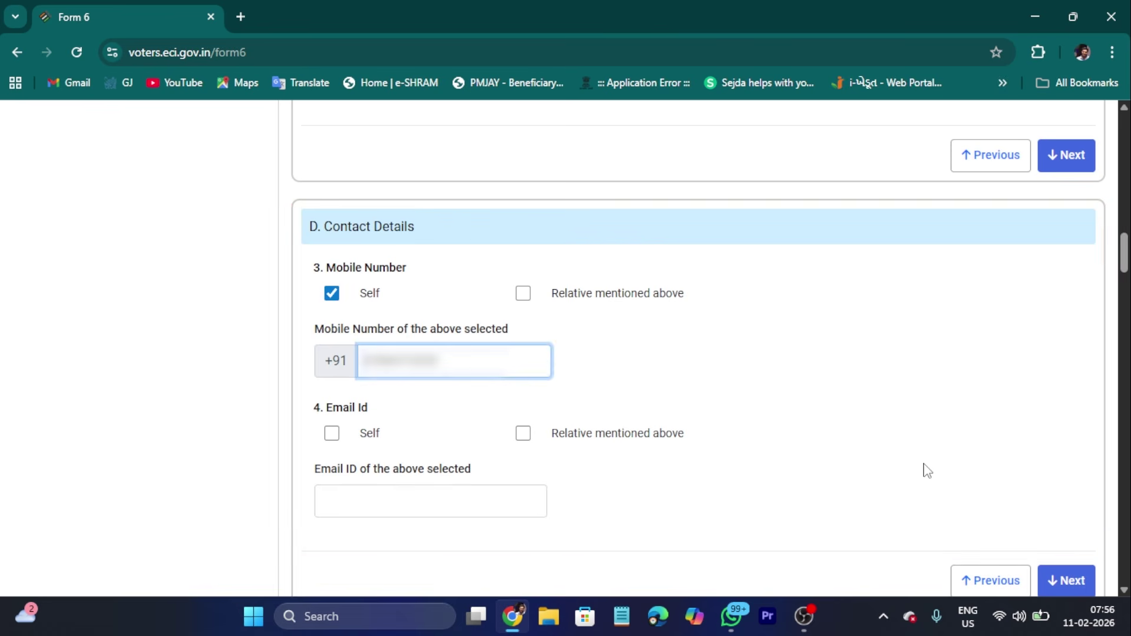
Step: Enter the applicant's Aadhaar number and set the gender to Female
click(1064, 582)
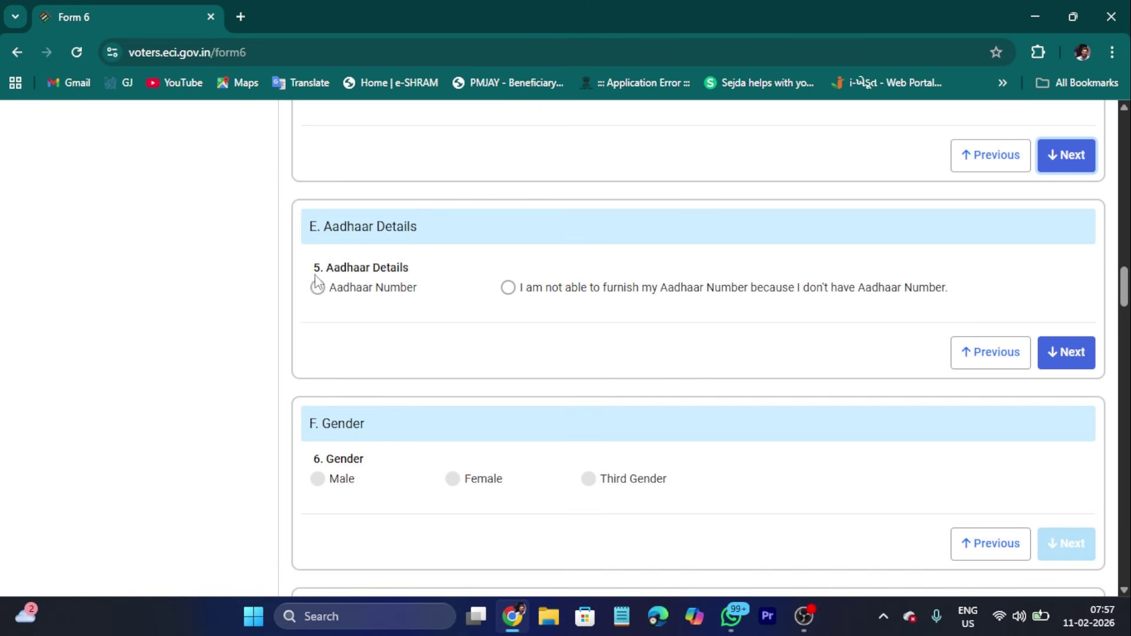
click(321, 292)
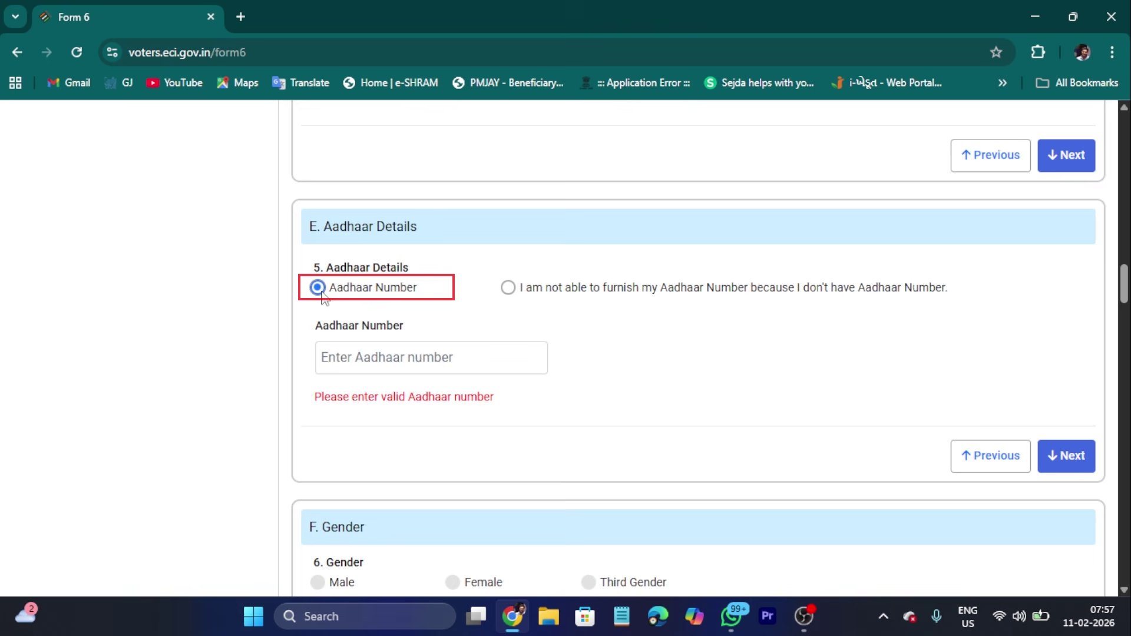
click(380, 360)
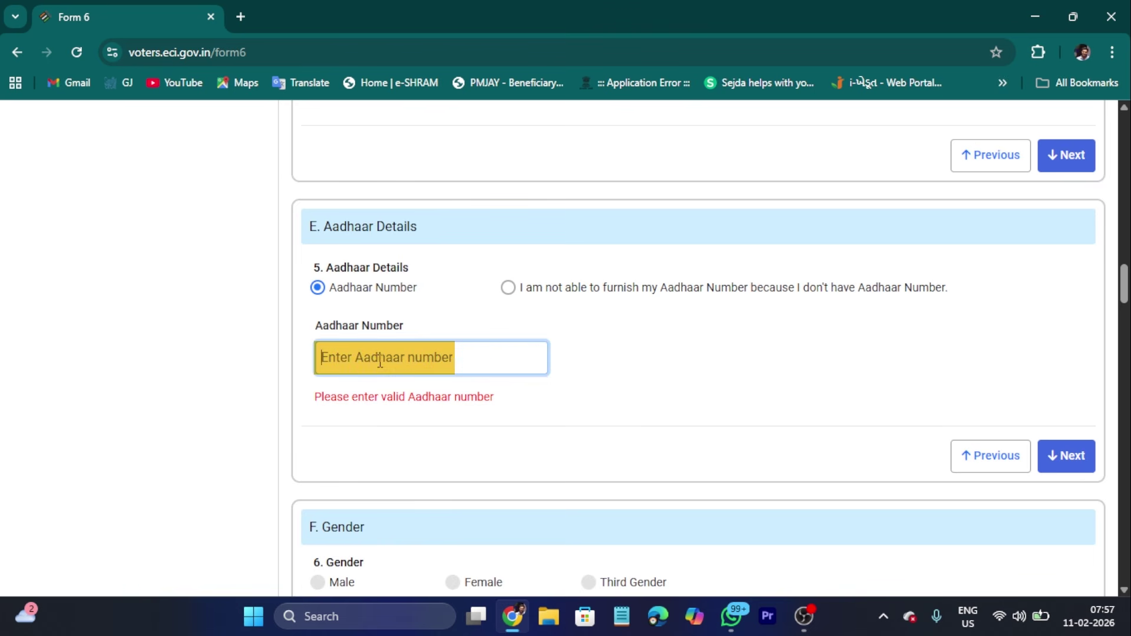
key(ctrl+v)
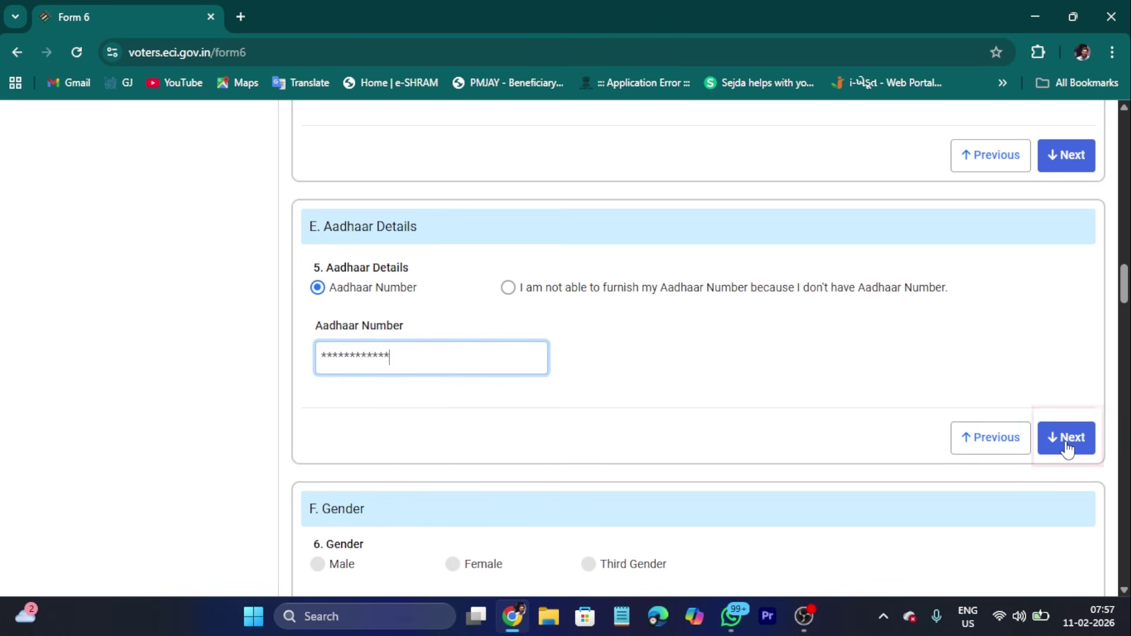
click(1065, 448)
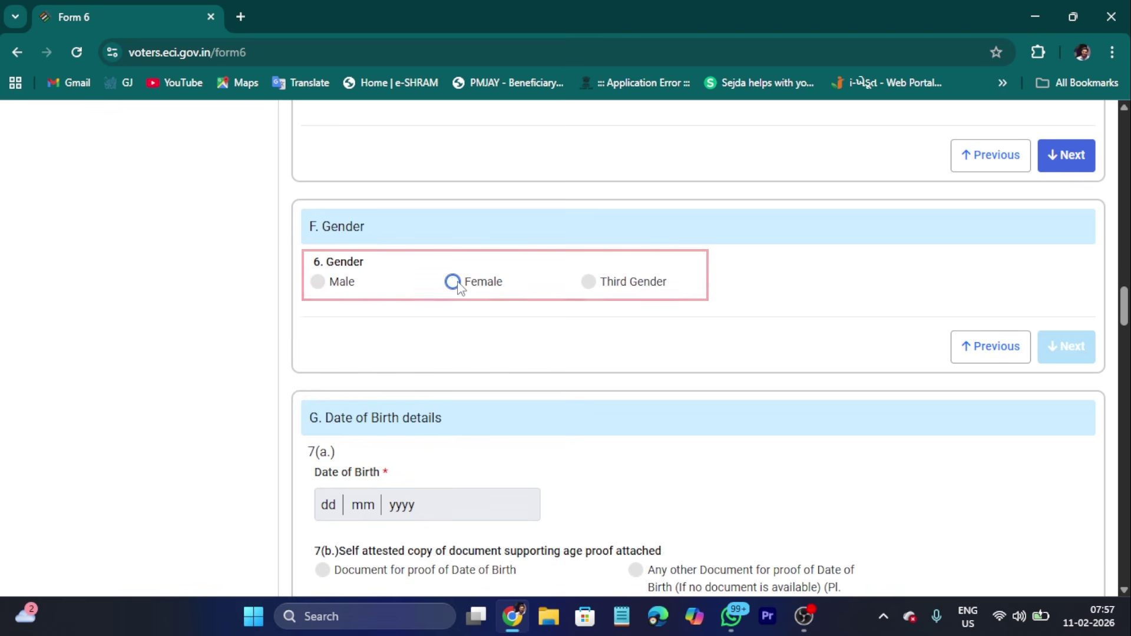
click(453, 282)
Step: Enter the date of birth and upload an Aadhaar Card PDF as age proof
click(1069, 349)
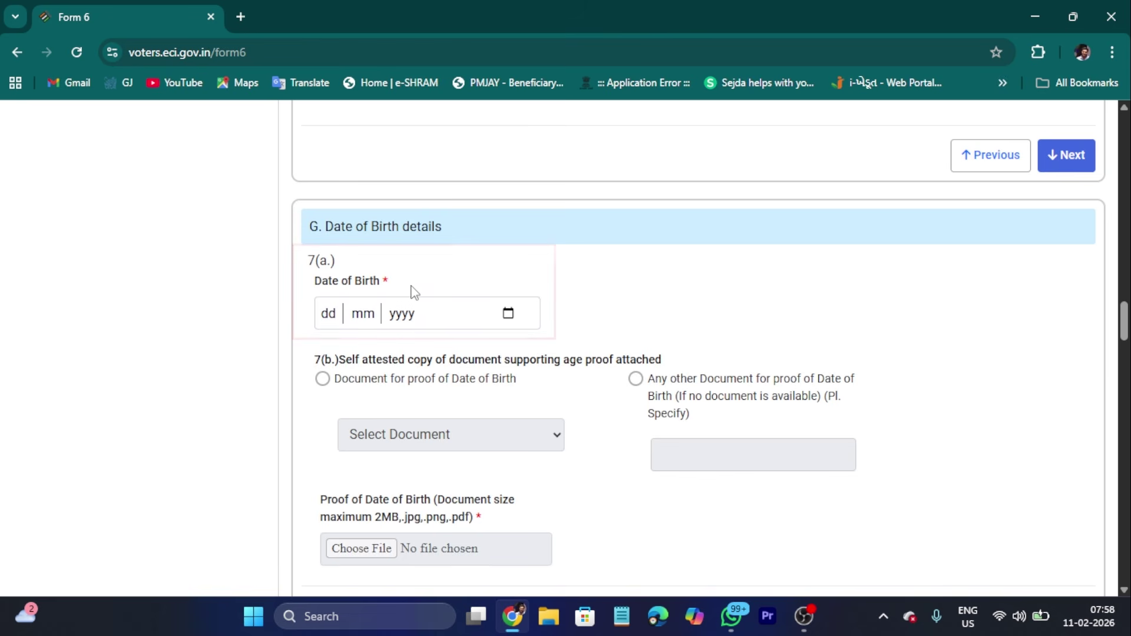
click(330, 318)
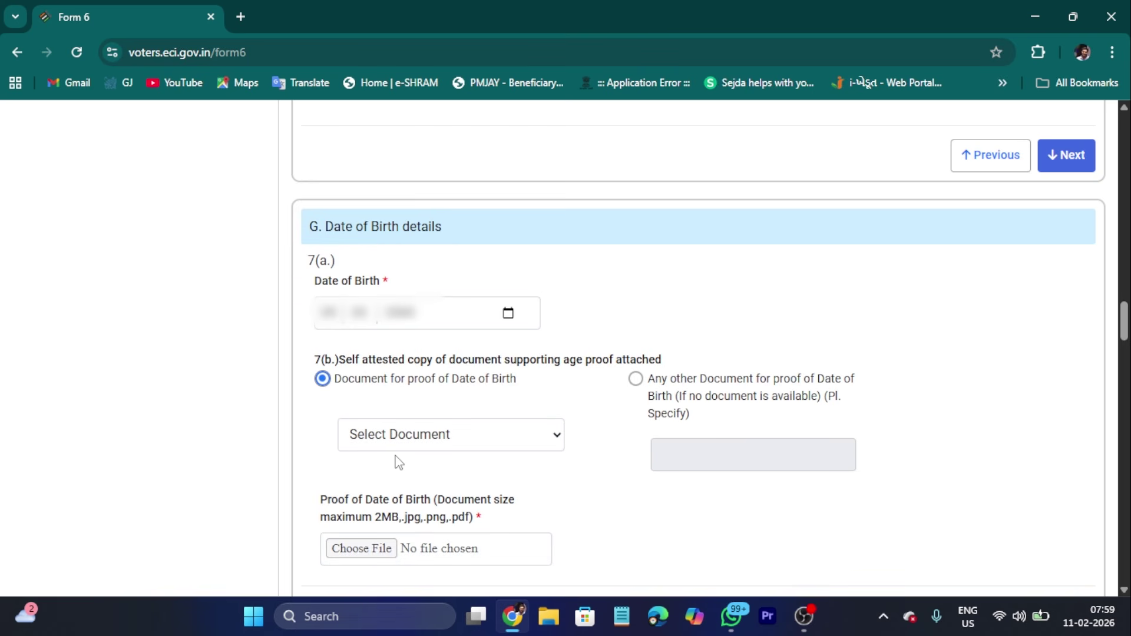
click(414, 442)
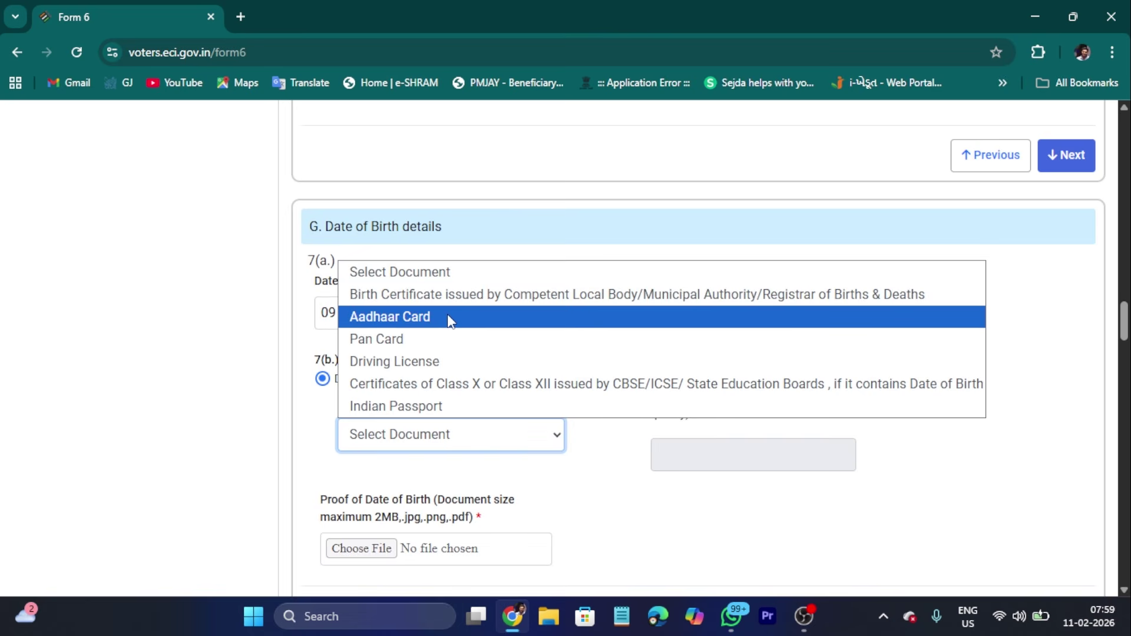
click(449, 319)
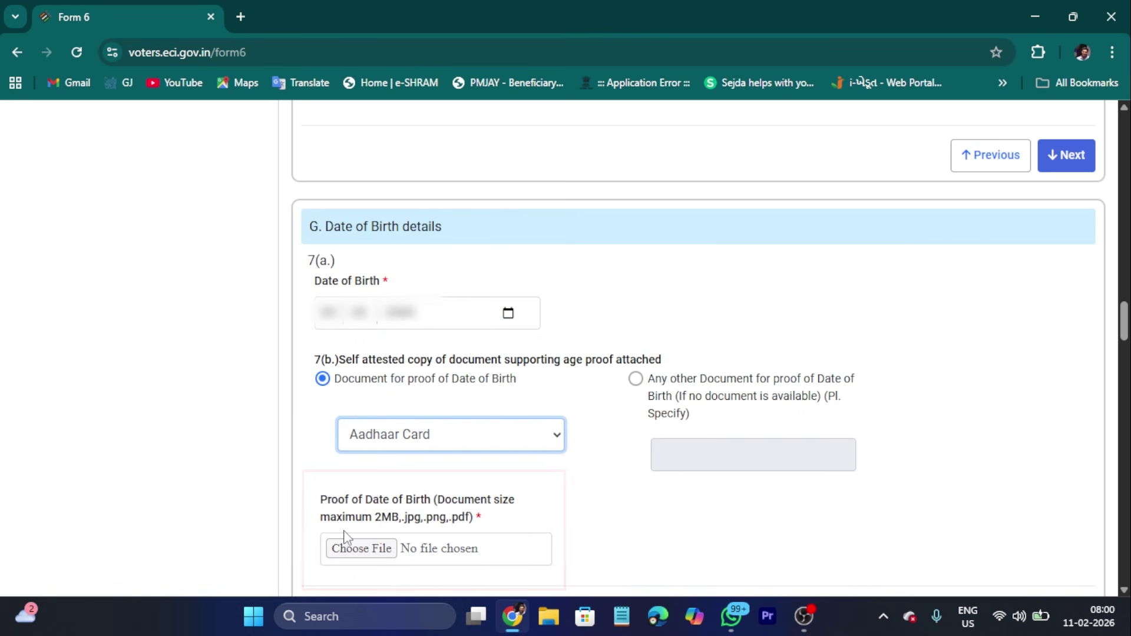
click(352, 550)
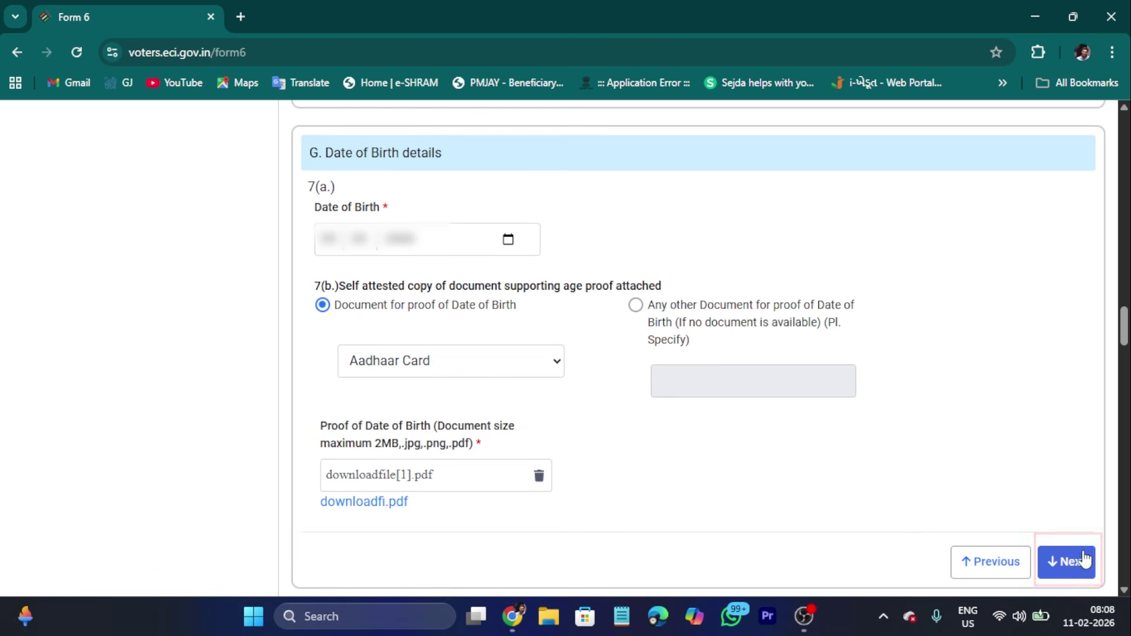
click(1072, 563)
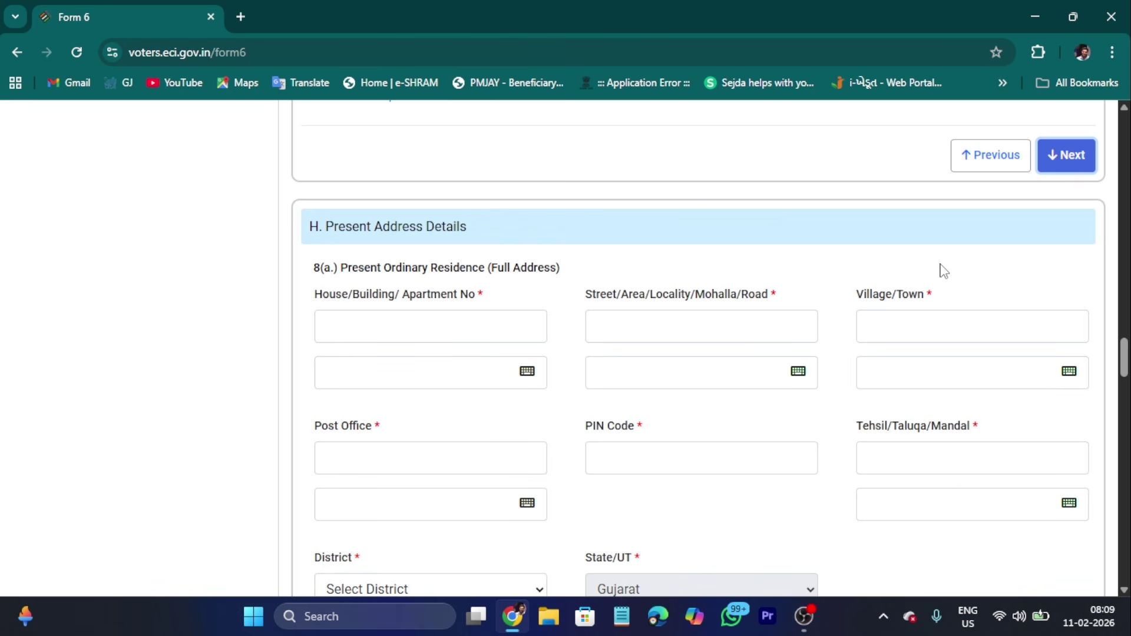
Step: Fill in the present address and upload an Aadhaar Card PDF as residence proof
click(406, 321)
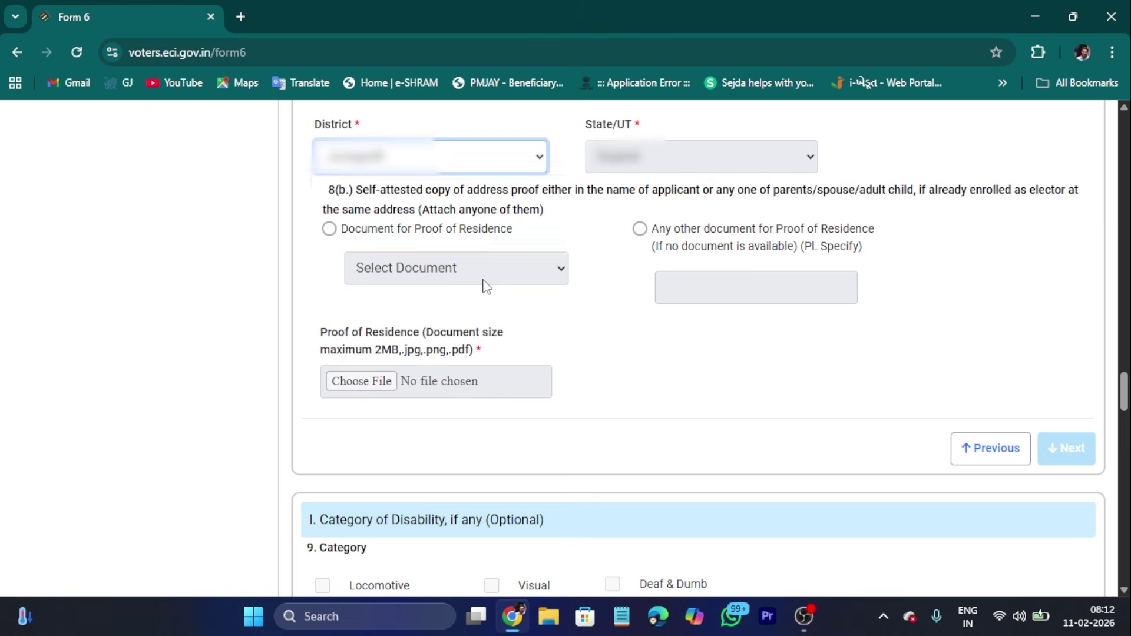
click(407, 229)
click(406, 272)
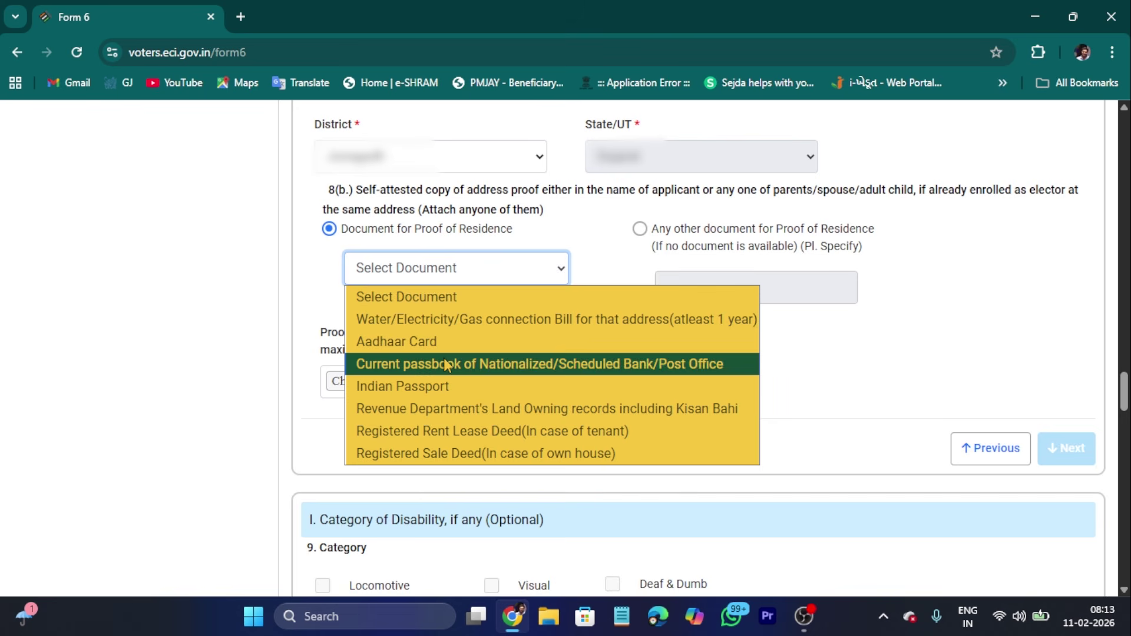
click(444, 341)
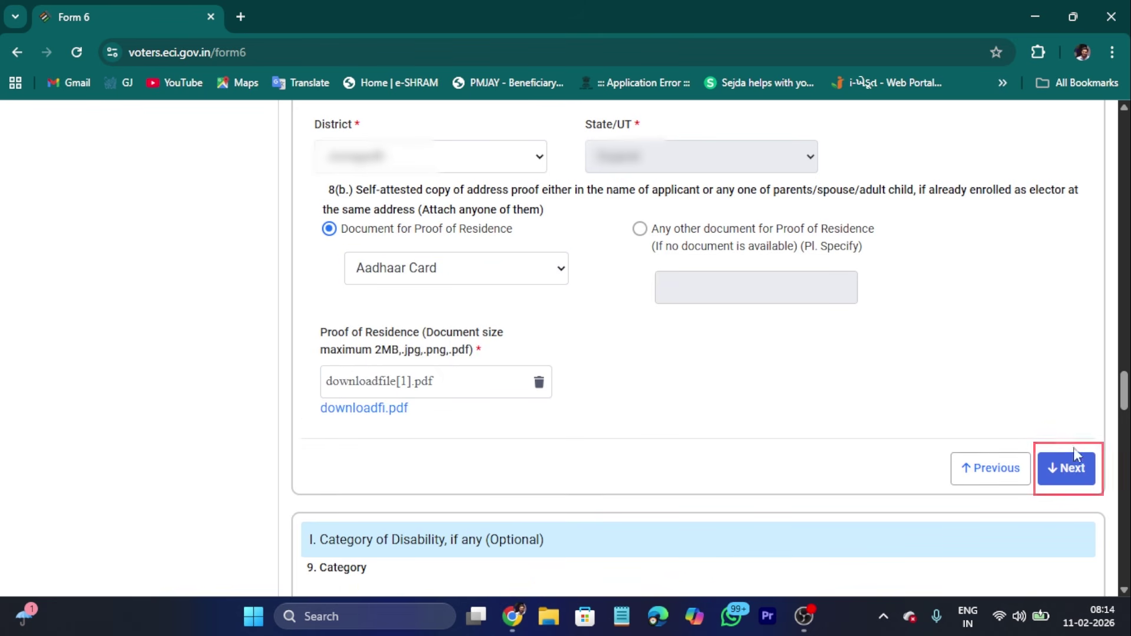
click(1075, 481)
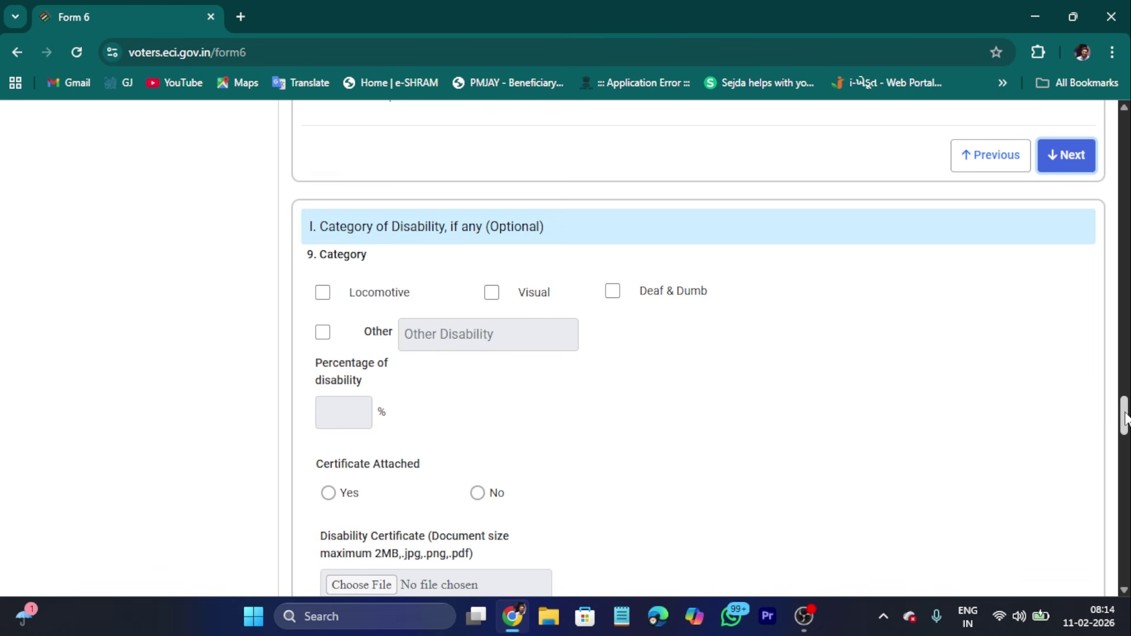
Step: Skip disability and list the husband as enrolled family member with his EPIC number
scroll(1126, 418, down, 2)
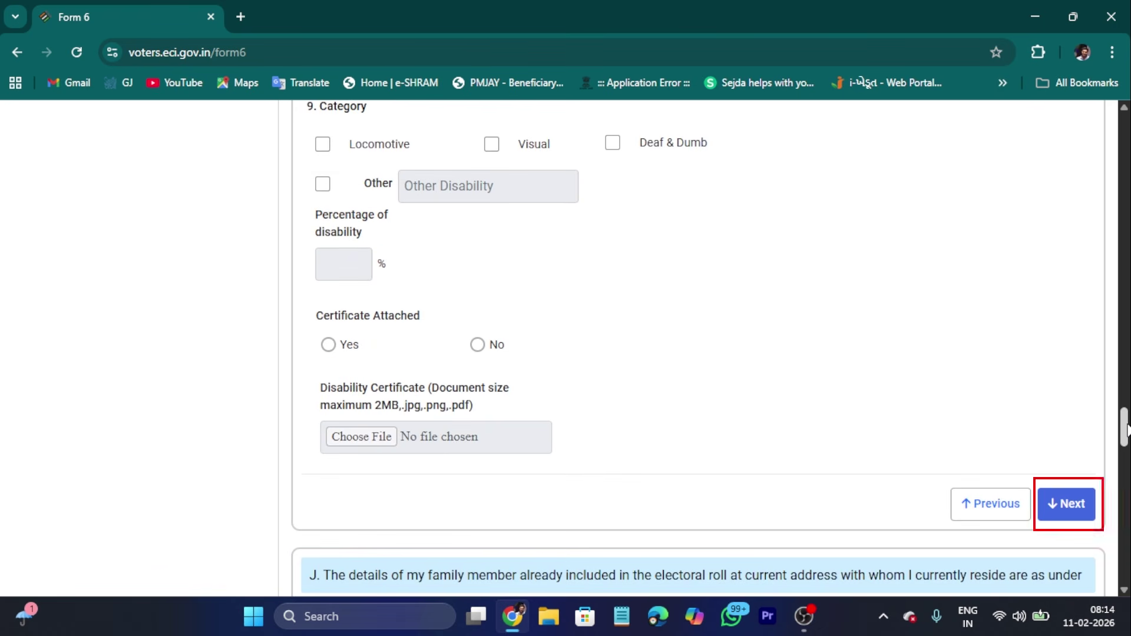
click(1073, 503)
click(475, 329)
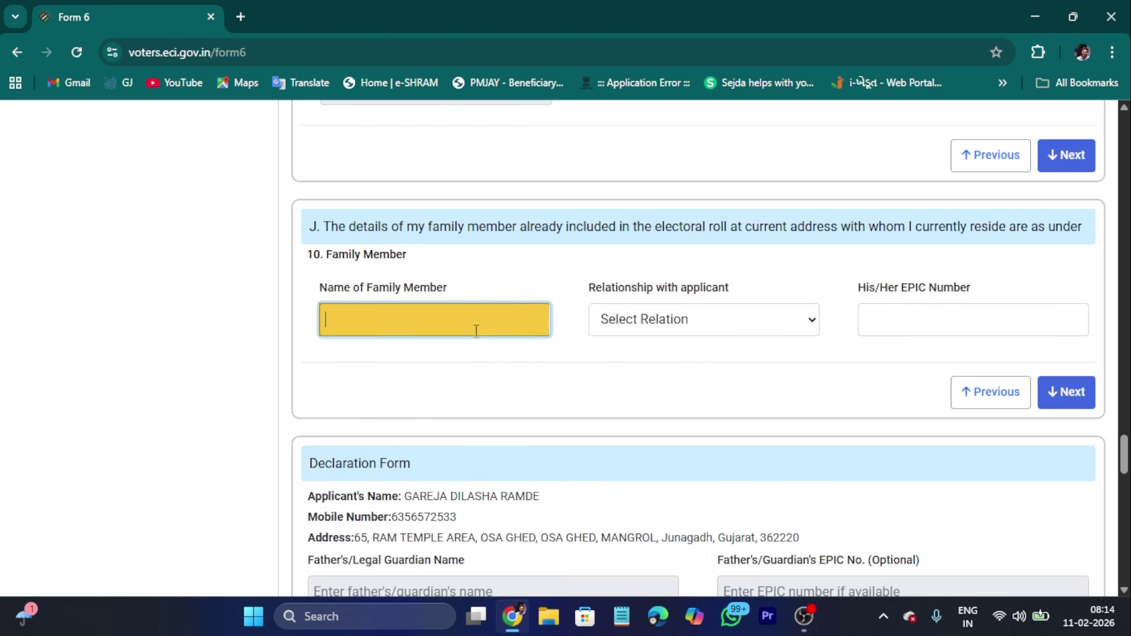
click(656, 330)
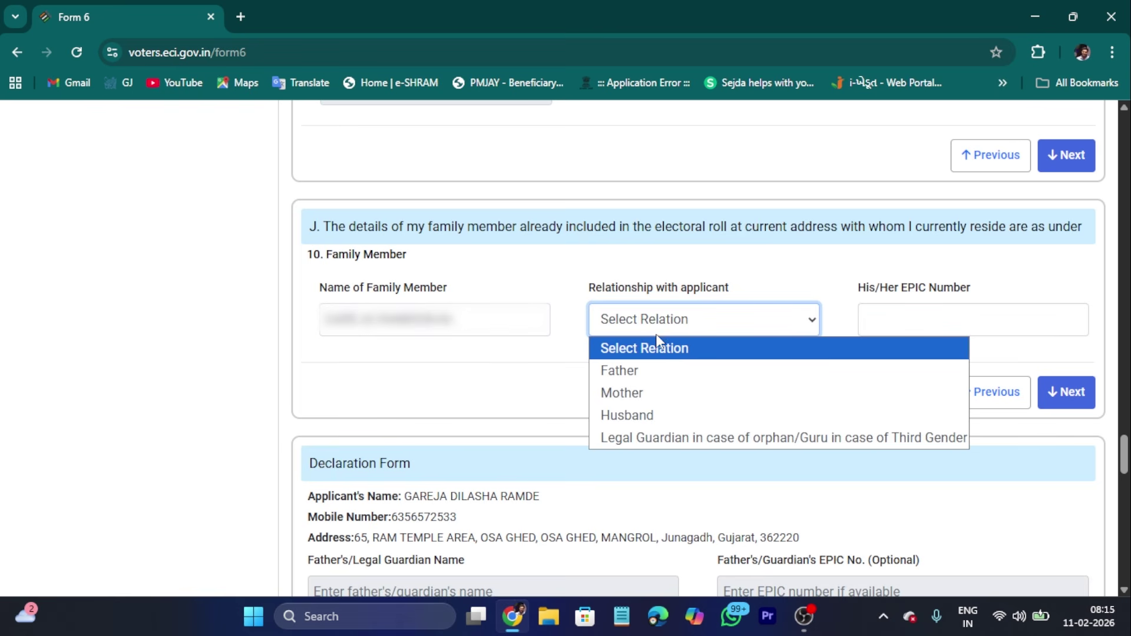
click(668, 413)
click(886, 321)
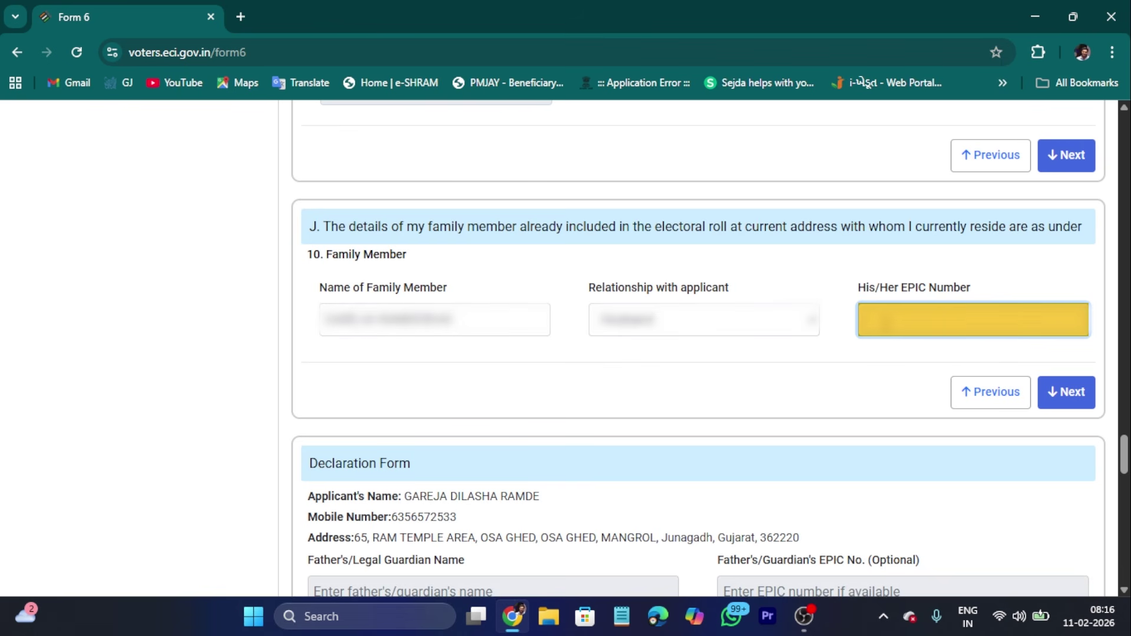
click(1072, 395)
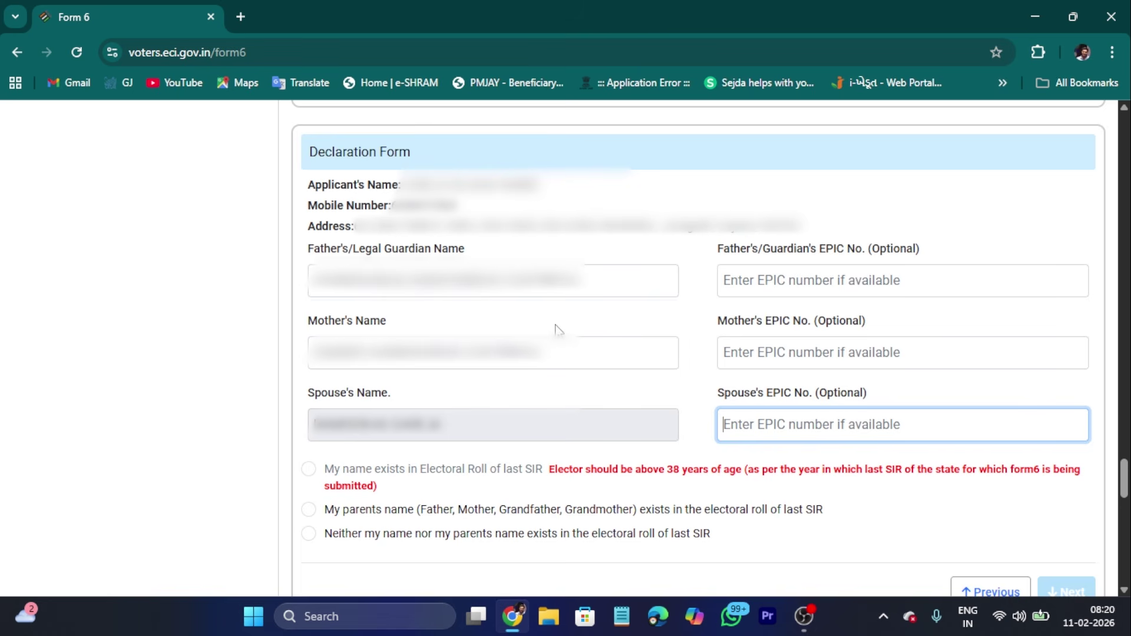
Step: Enter the spouse's EPIC number and declare neither applicant nor parents are in the last SIR roll
click(816, 281)
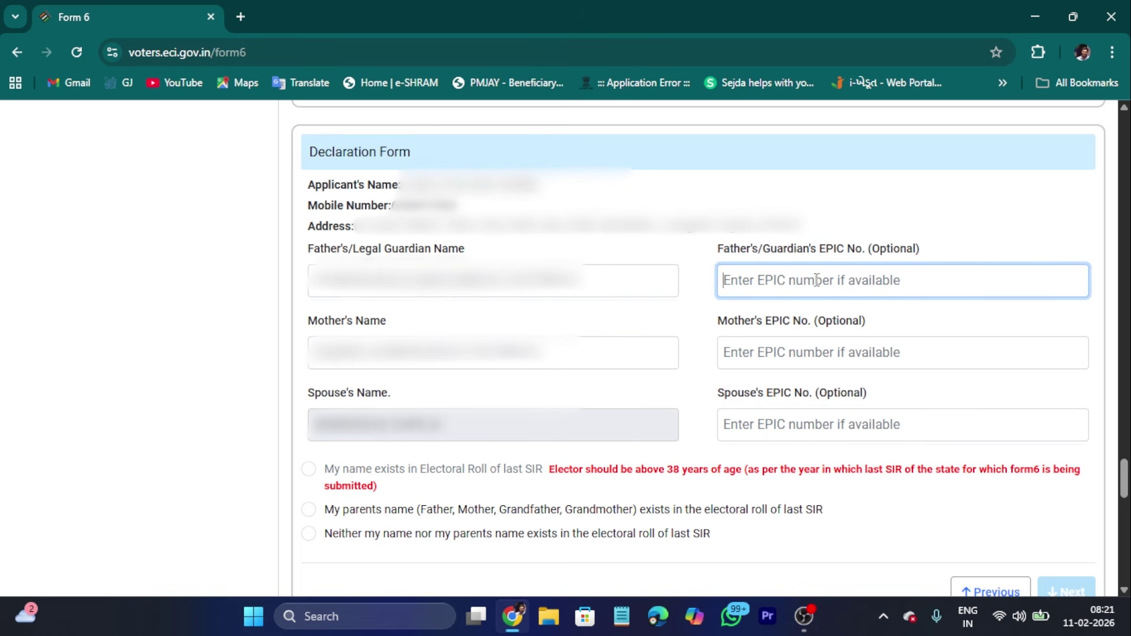
click(734, 421)
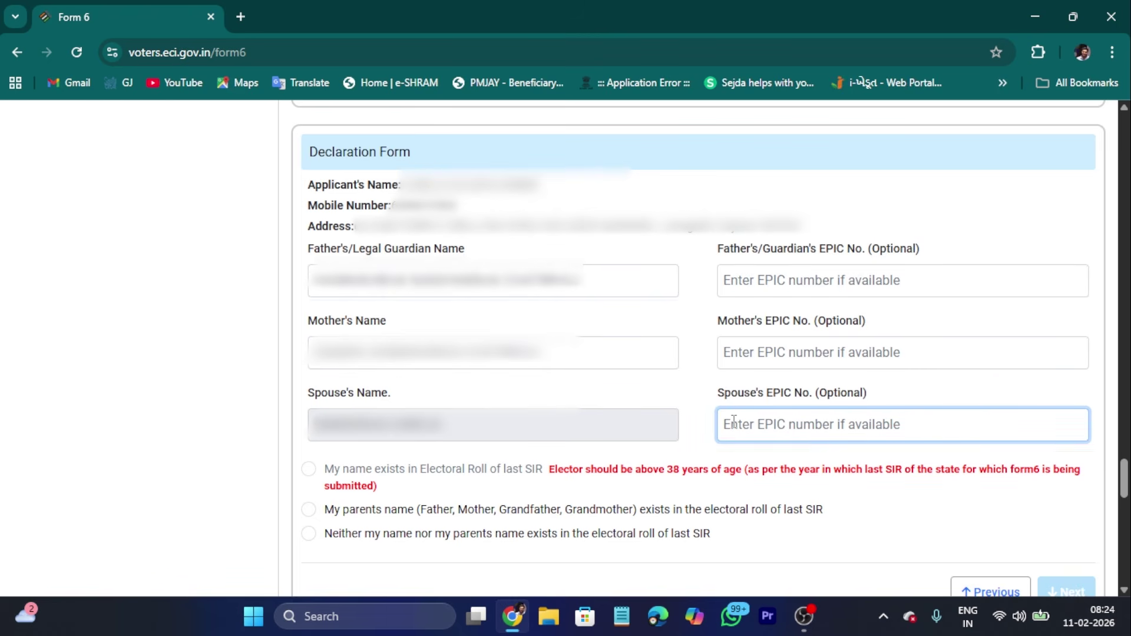
click(357, 460)
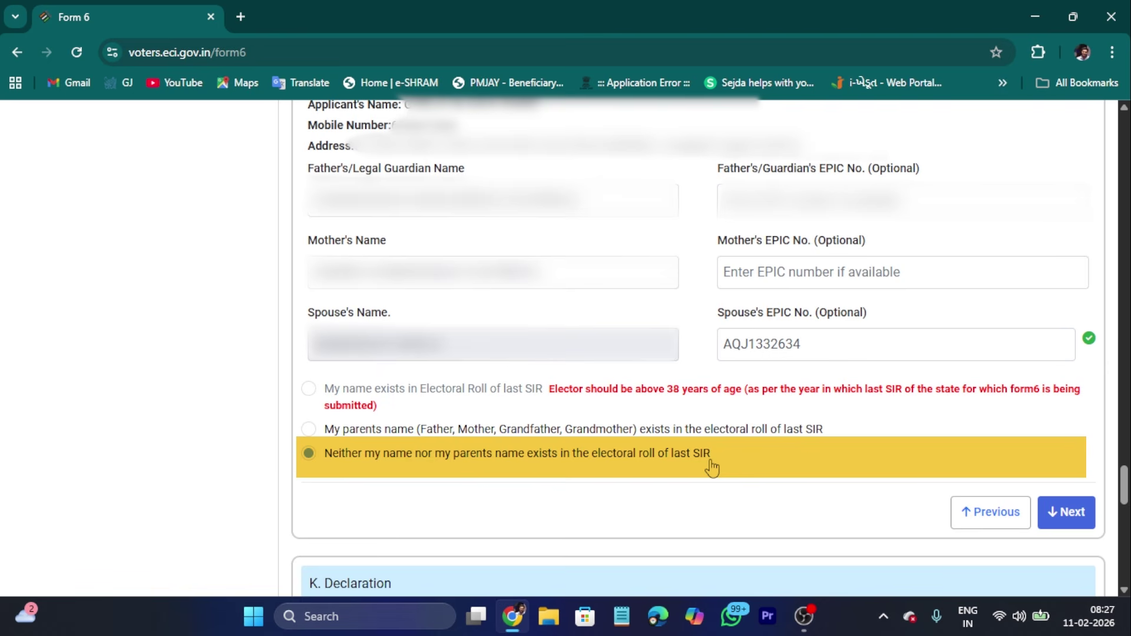
click(1077, 516)
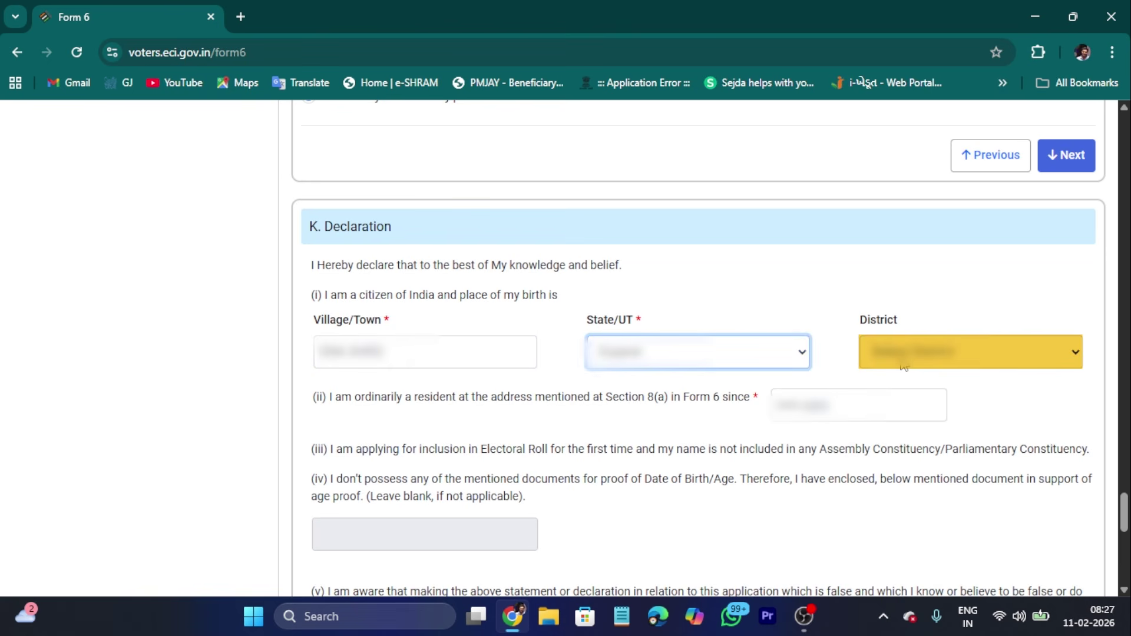
Step: Choose the district beginning with 'Ch' in the declaration and continue to the captcha section
click(905, 365)
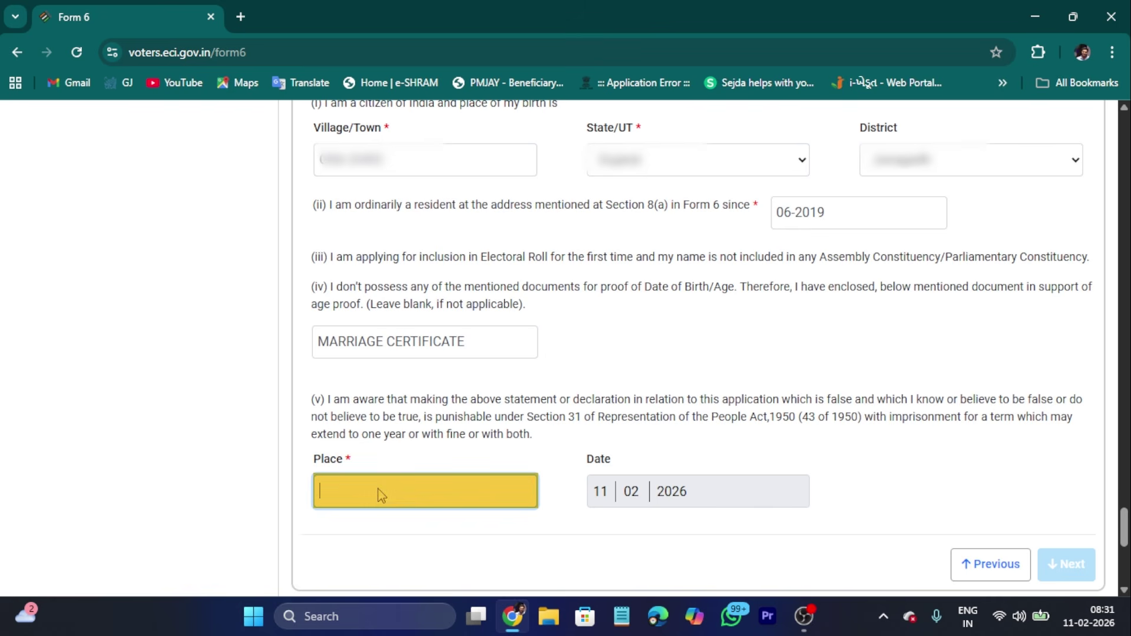
text(Ch)
click(1066, 564)
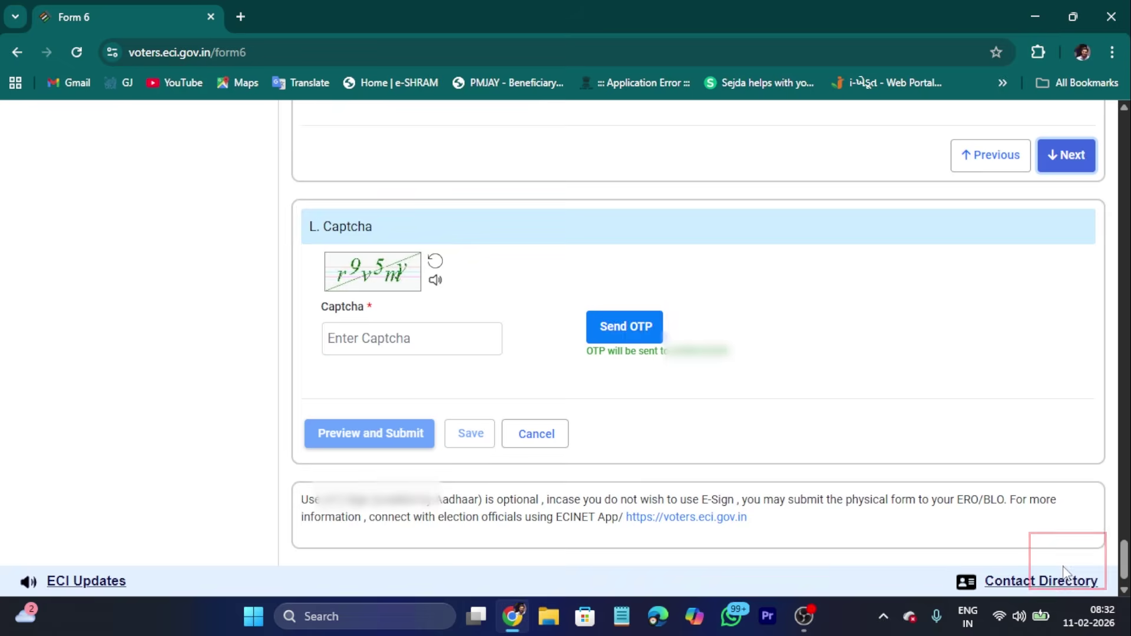
Step: Enter captcha 'dj7vdw', request an OTP to the registered mobile, and enter the received OTP
click(369, 330)
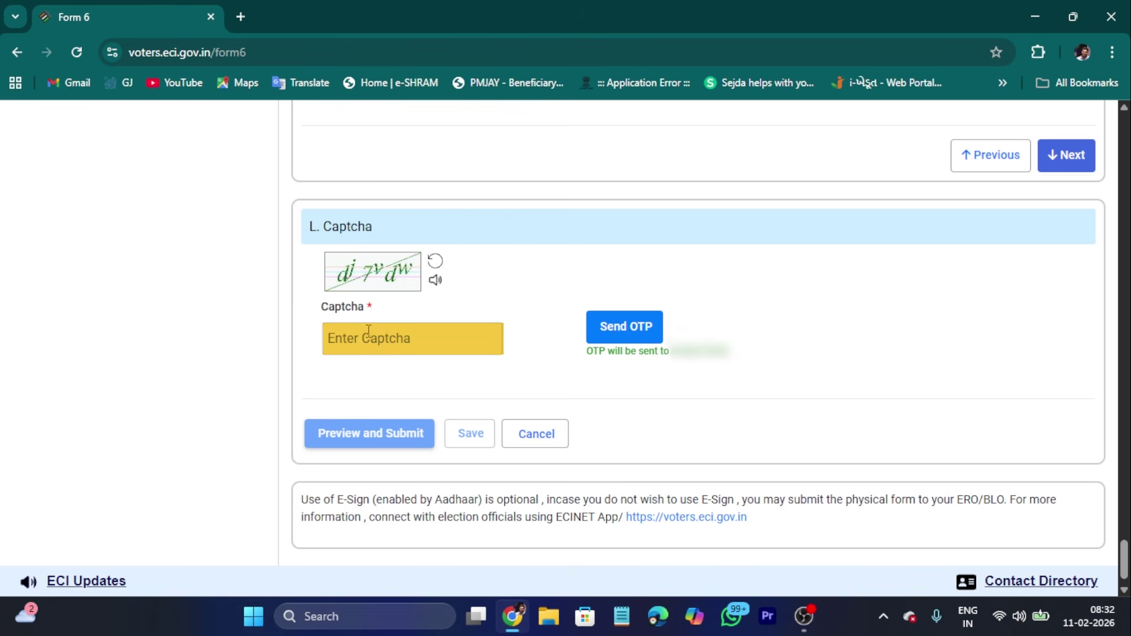
text(dj7vdw)
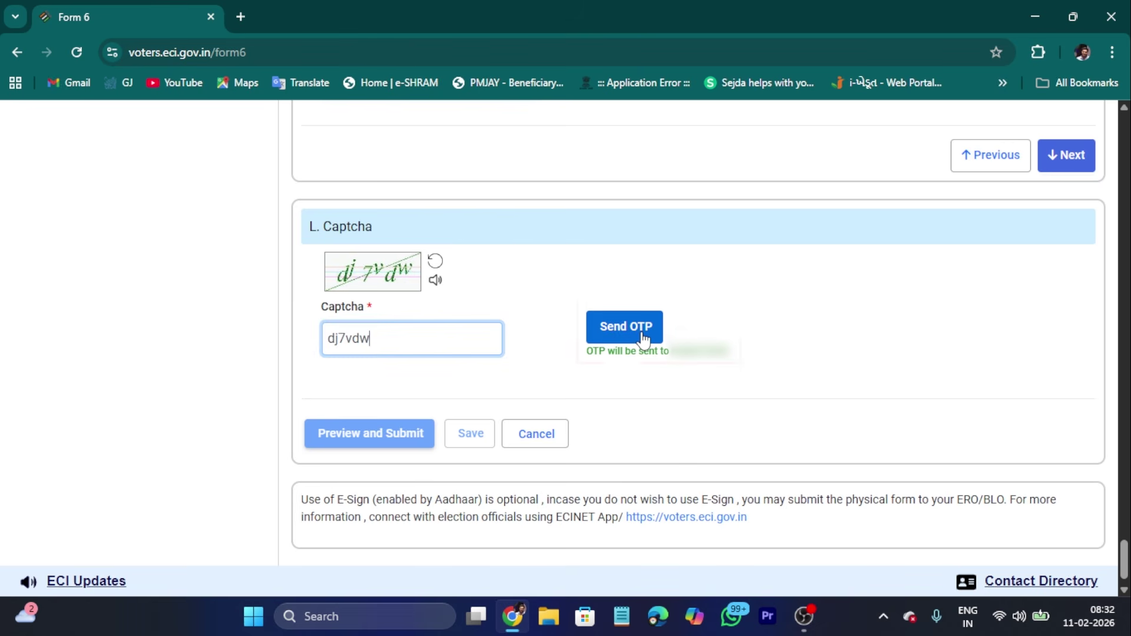
click(643, 340)
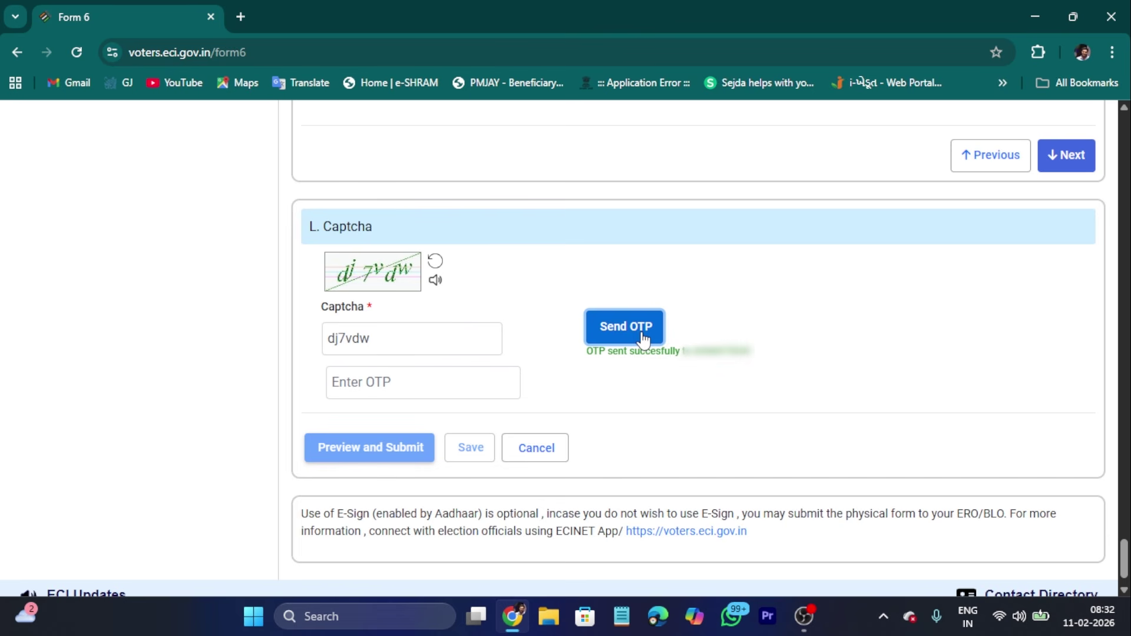
click(489, 387)
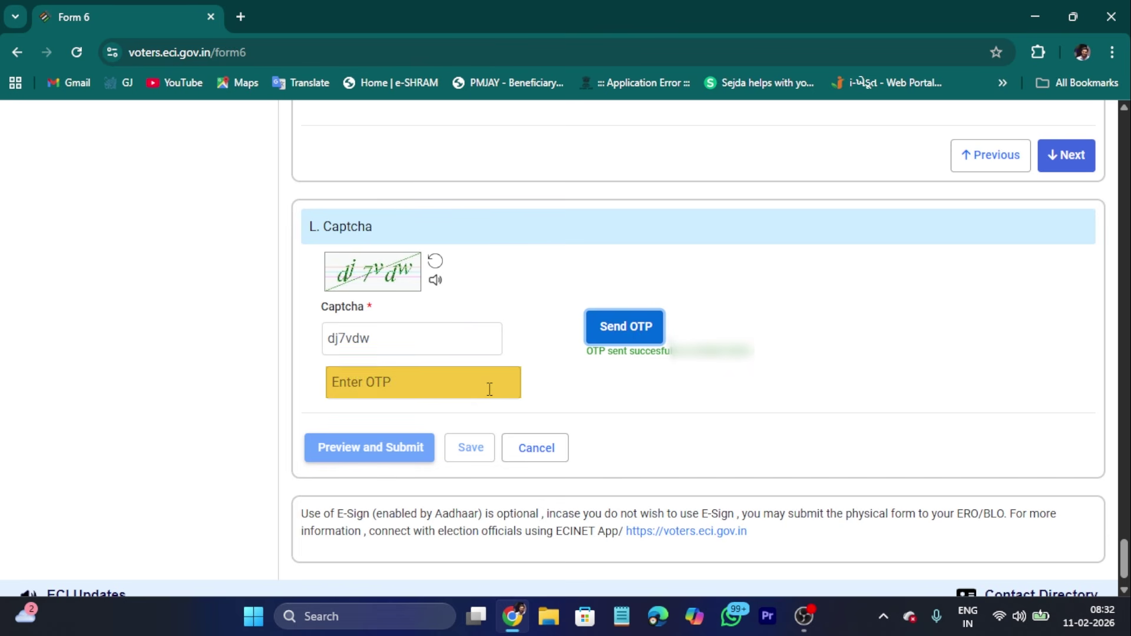
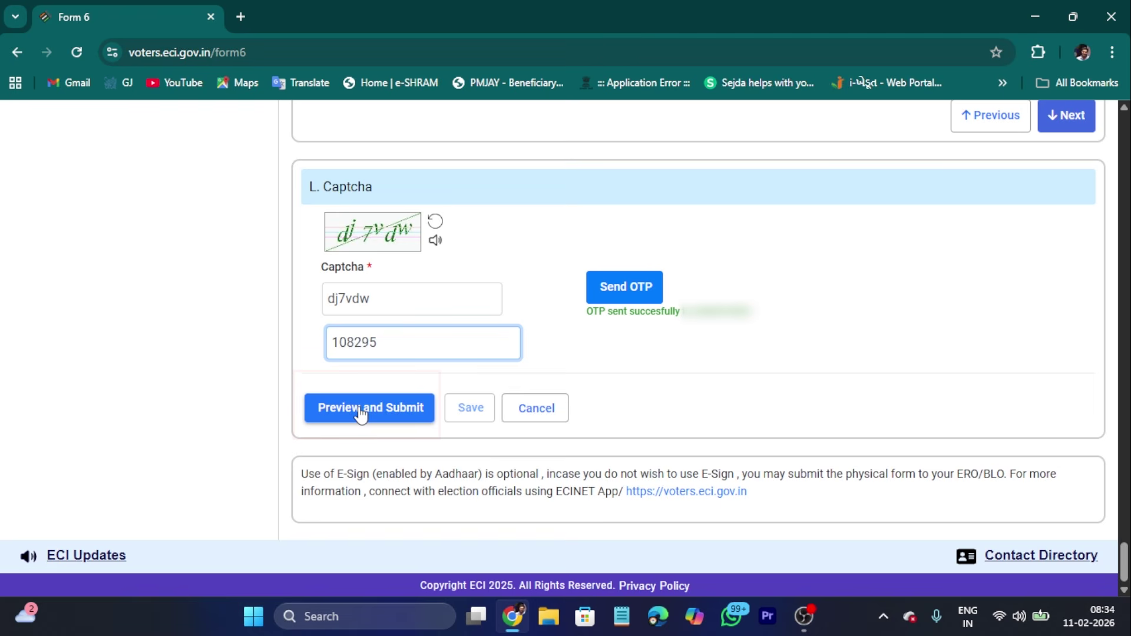
Step: Preview the completed Form 6 and download a copy of the filled form
click(361, 413)
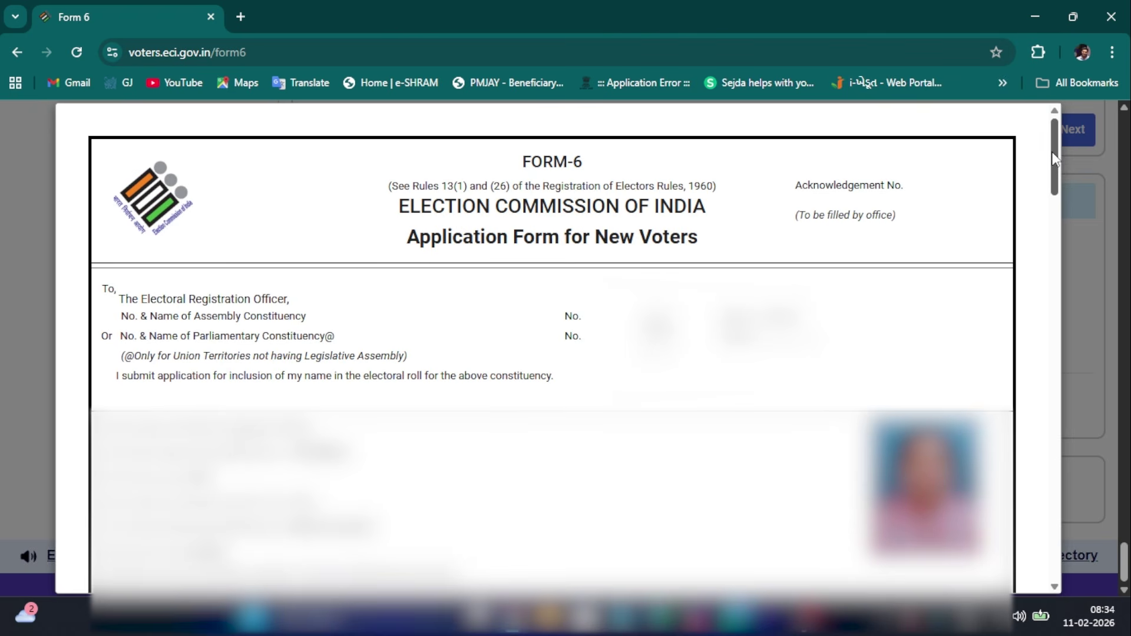
drag(1055, 156, 1069, 523)
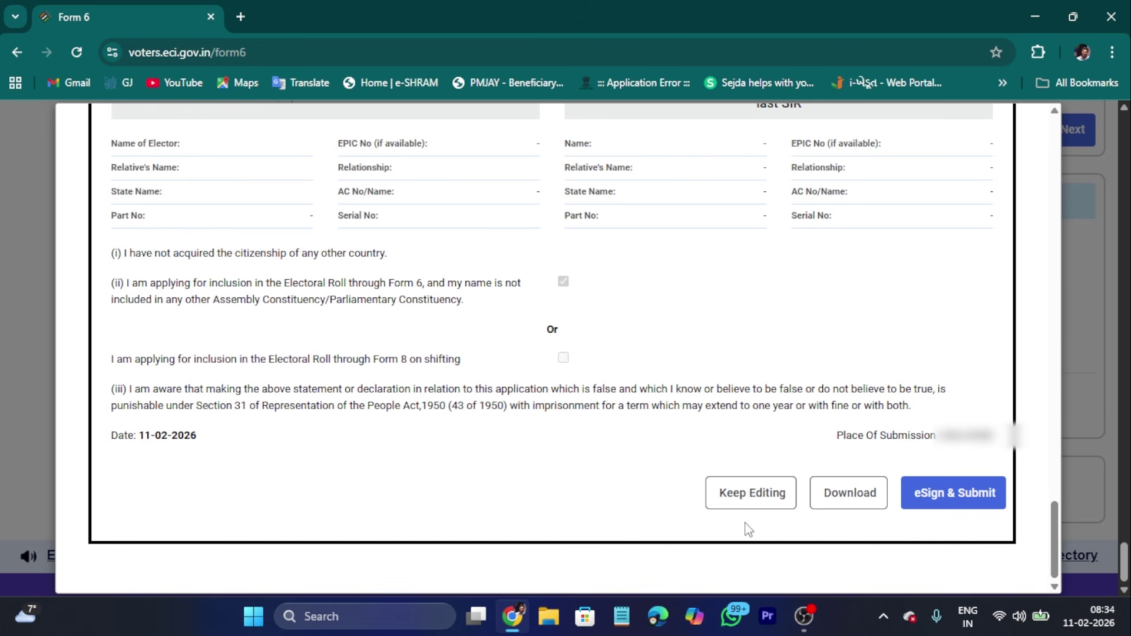
click(750, 500)
click(842, 507)
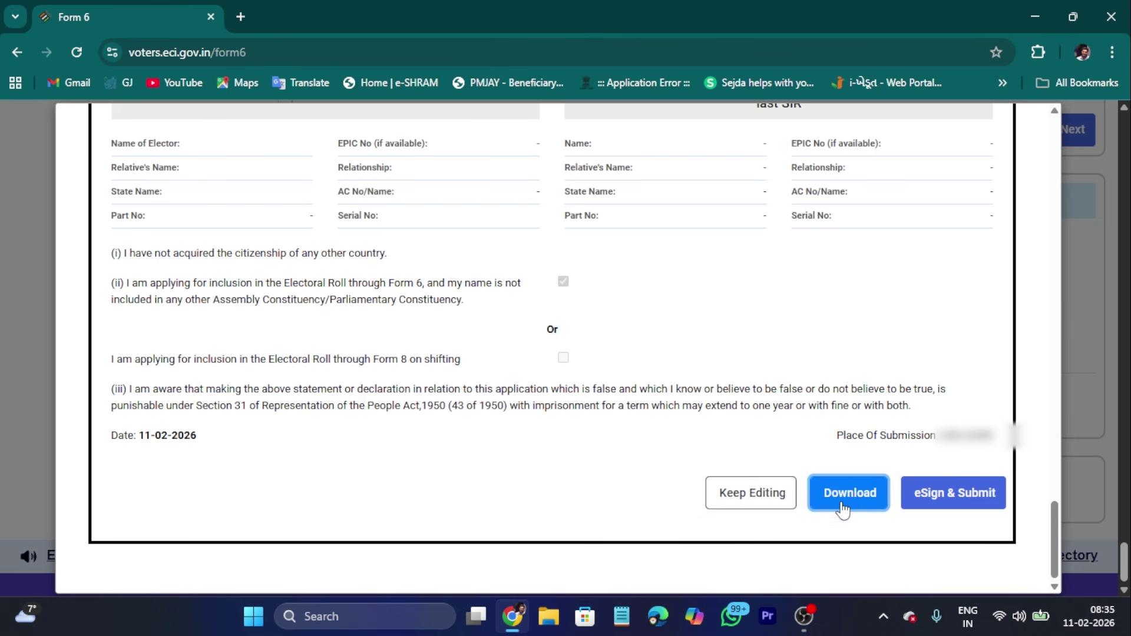
Step: Submit Form 6 for eSigning, confirm with YES, and enter the Aadhaar number
click(944, 500)
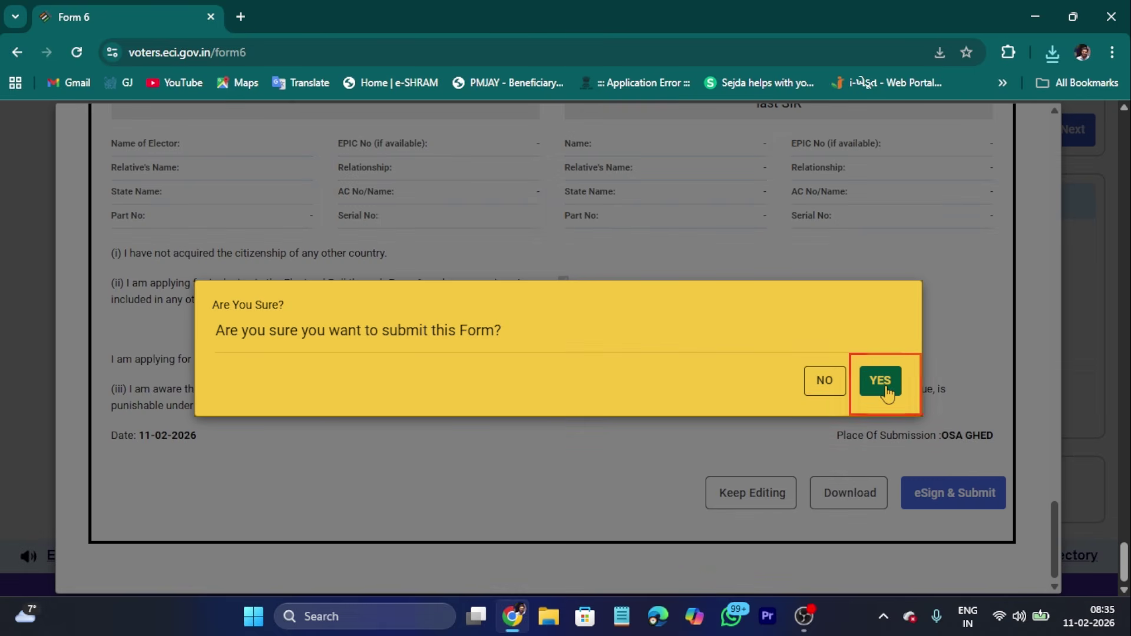
click(881, 381)
click(416, 344)
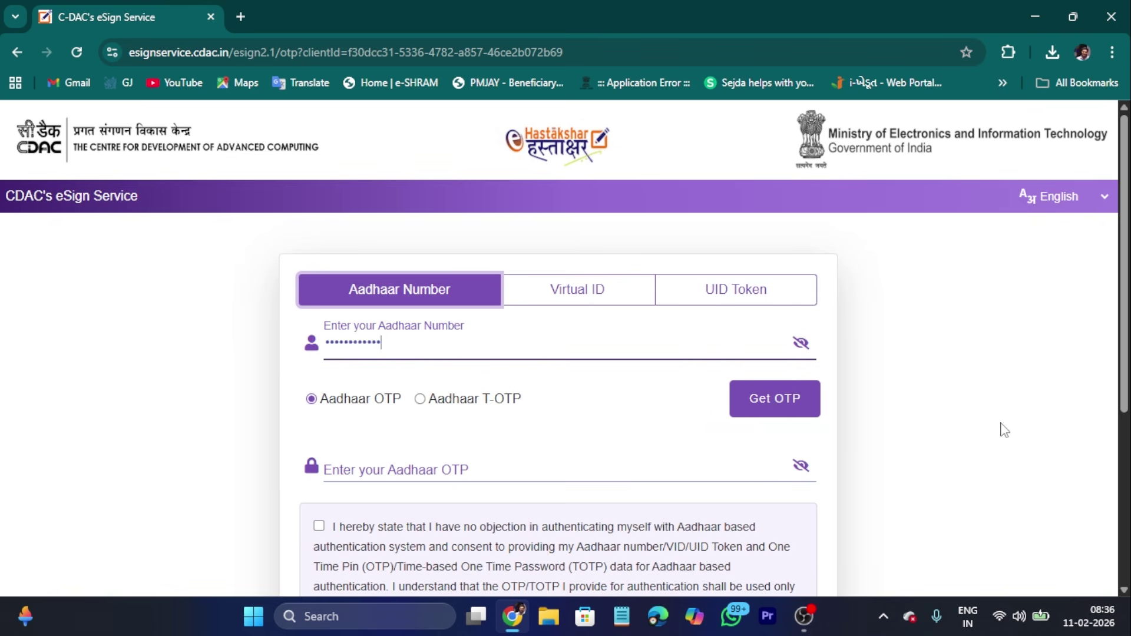
Step: Request an Aadhaar OTP, enter the received code, give consent, and submit the eSign
click(774, 406)
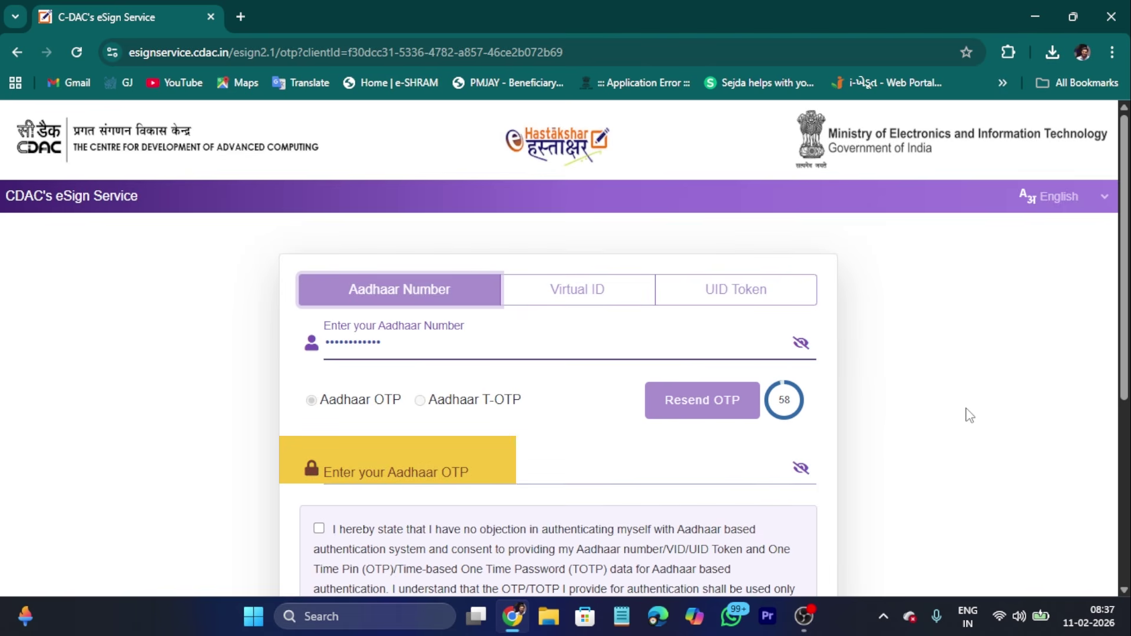
click(591, 472)
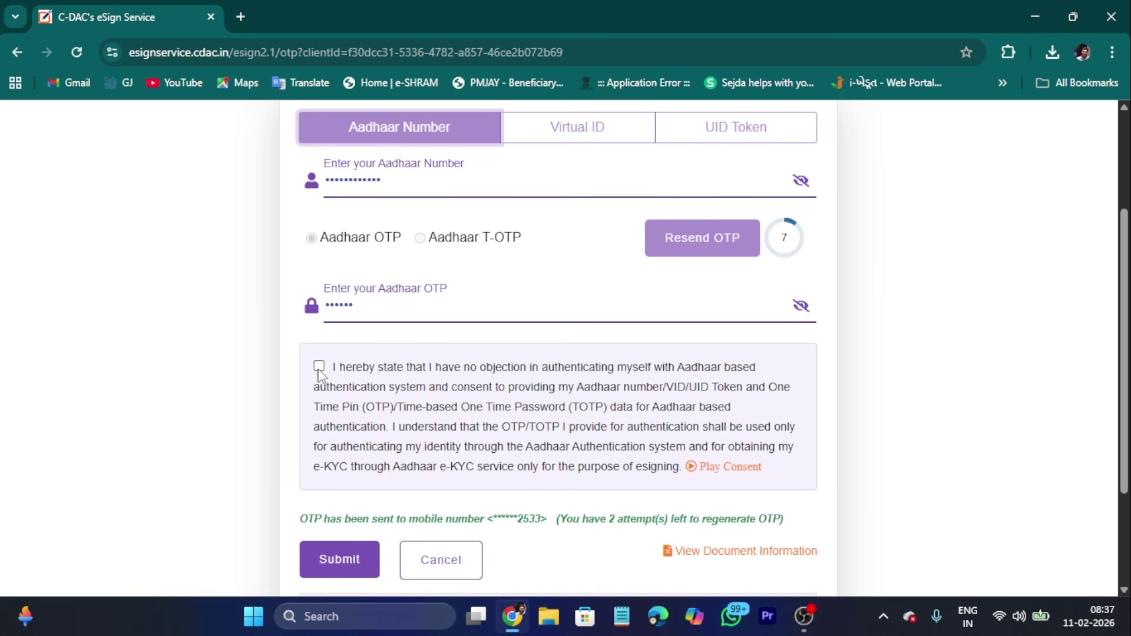
click(319, 367)
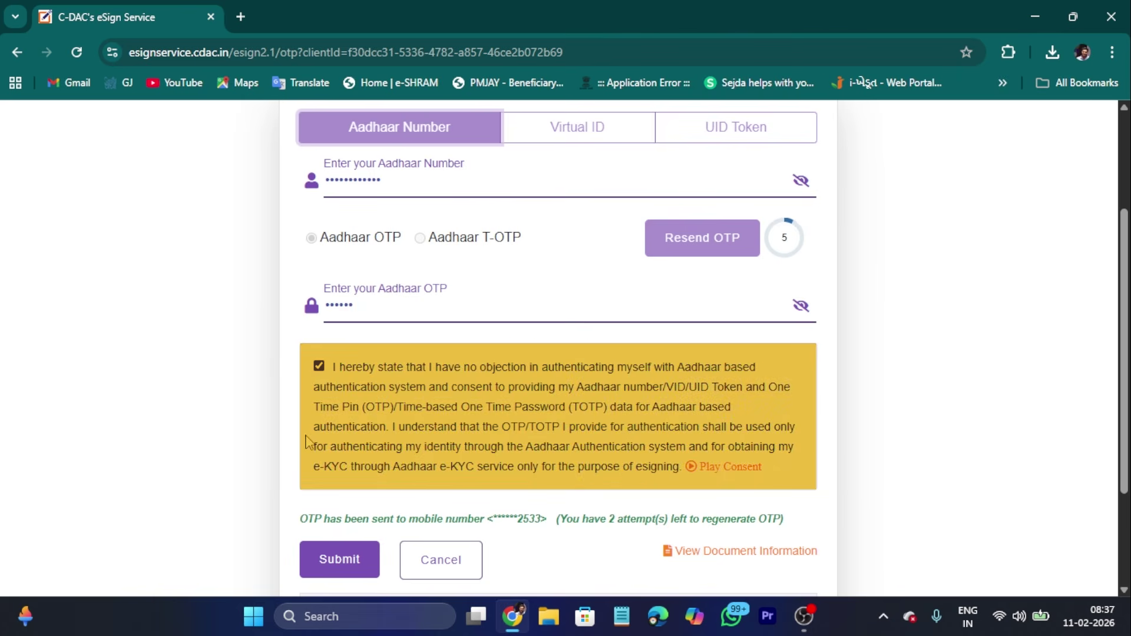
click(339, 558)
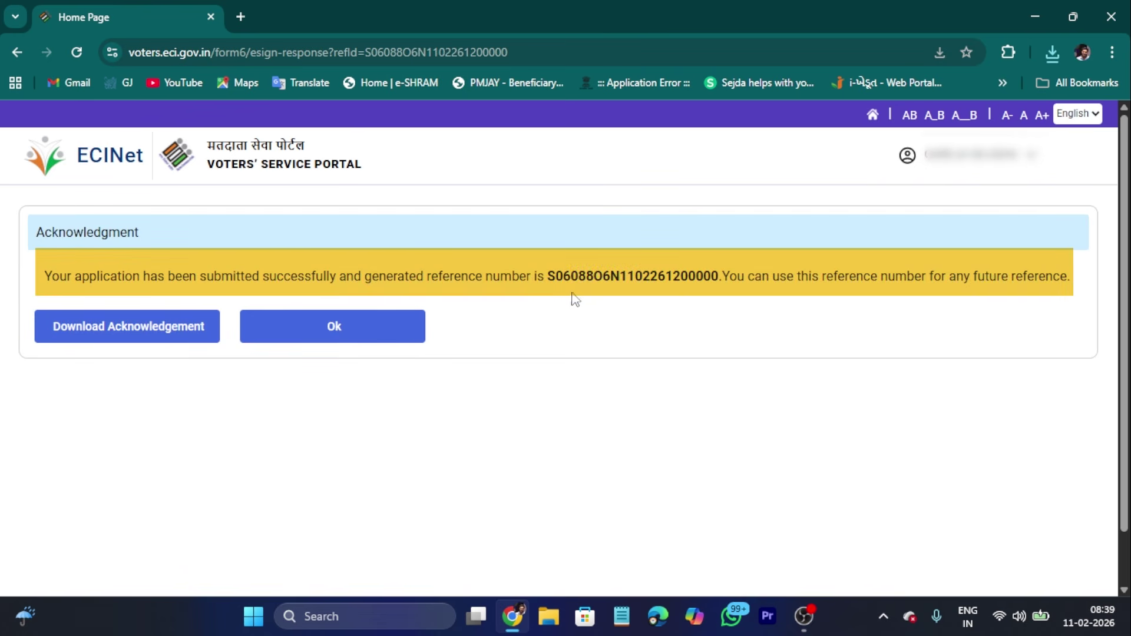
Step: Copy the reference number and track it in Track Application Status, showing SUBMITTED
drag(551, 276, 720, 277)
key(ctrl+c)
click(376, 340)
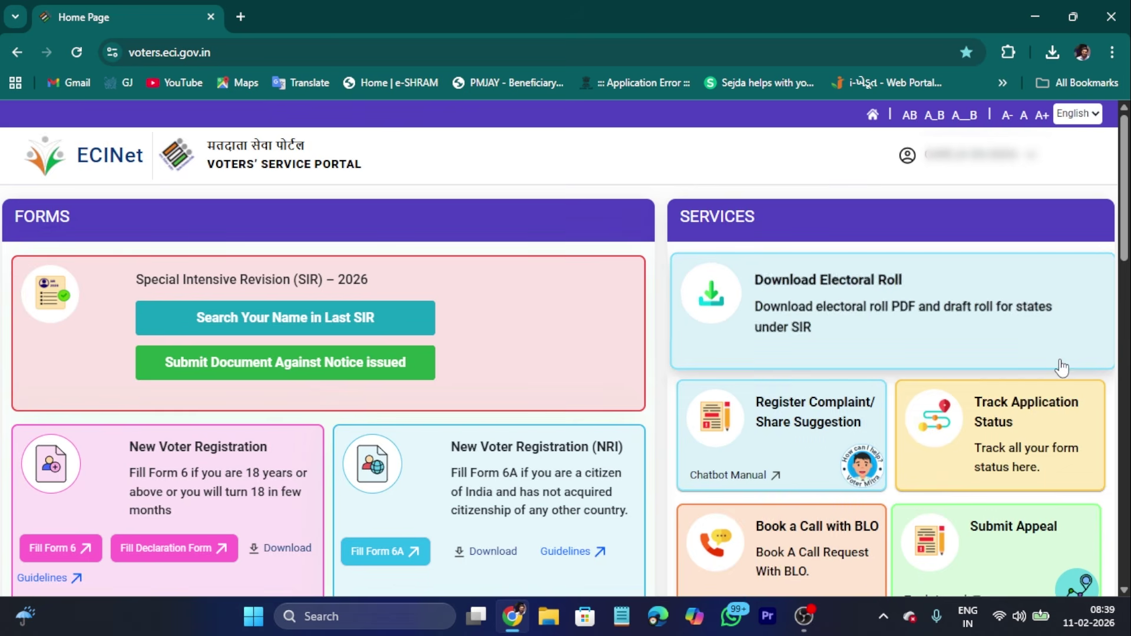
click(1009, 442)
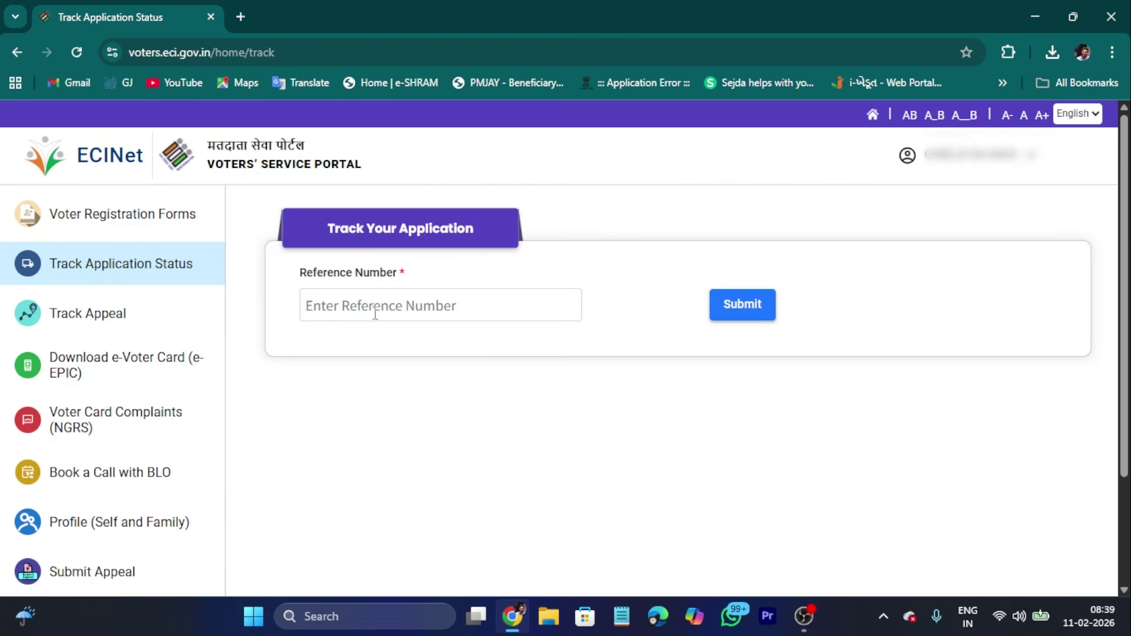
click(374, 313)
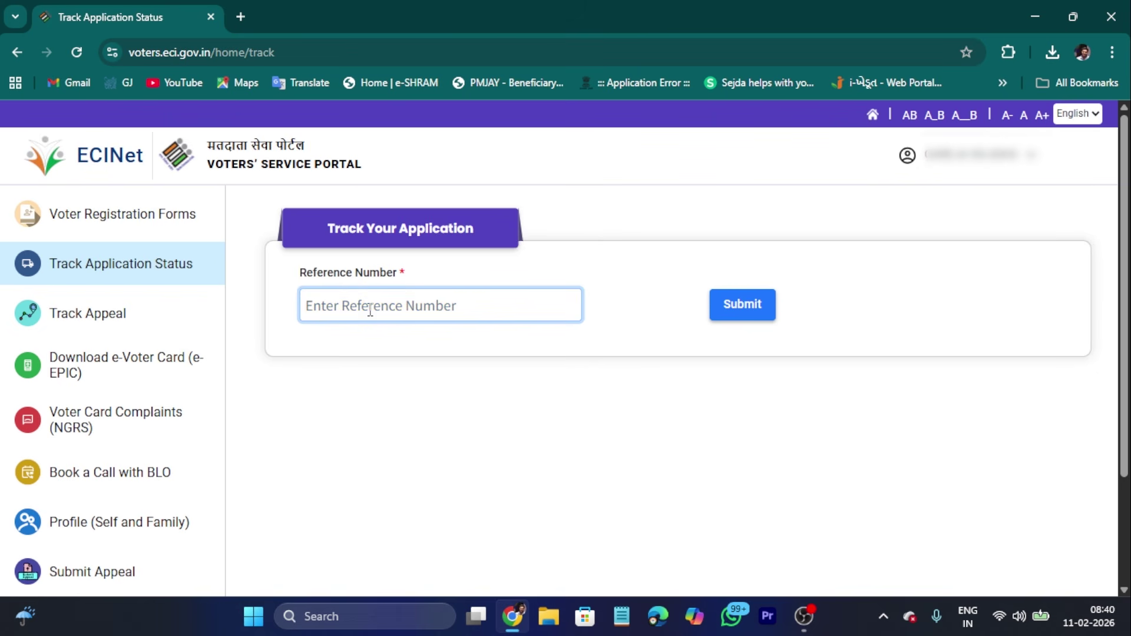
key(ctrl+v)
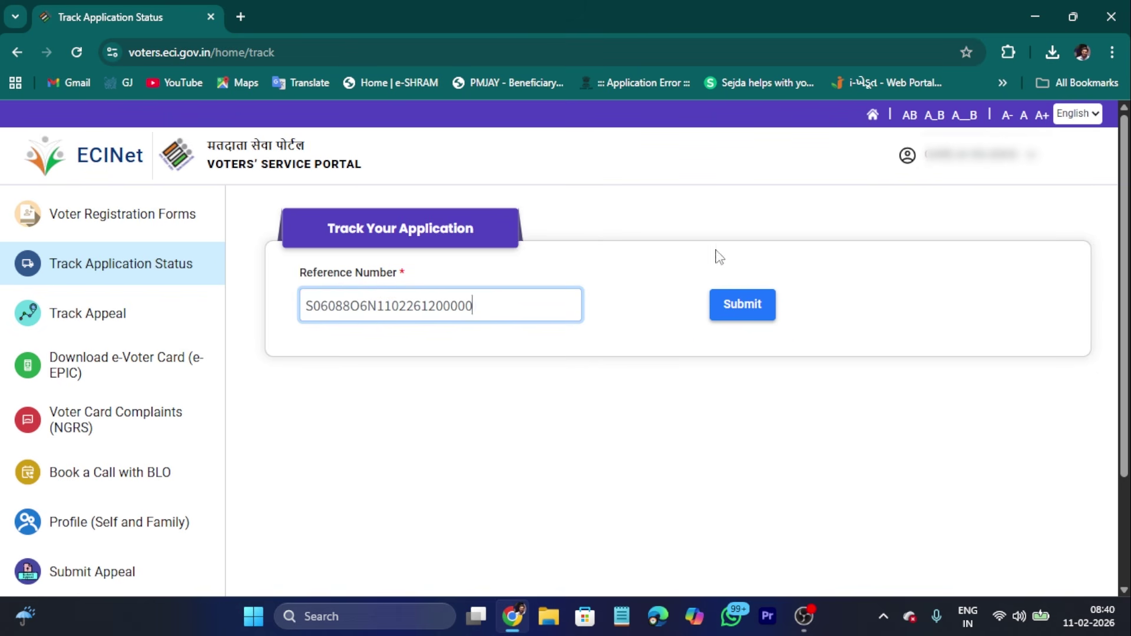
click(747, 305)
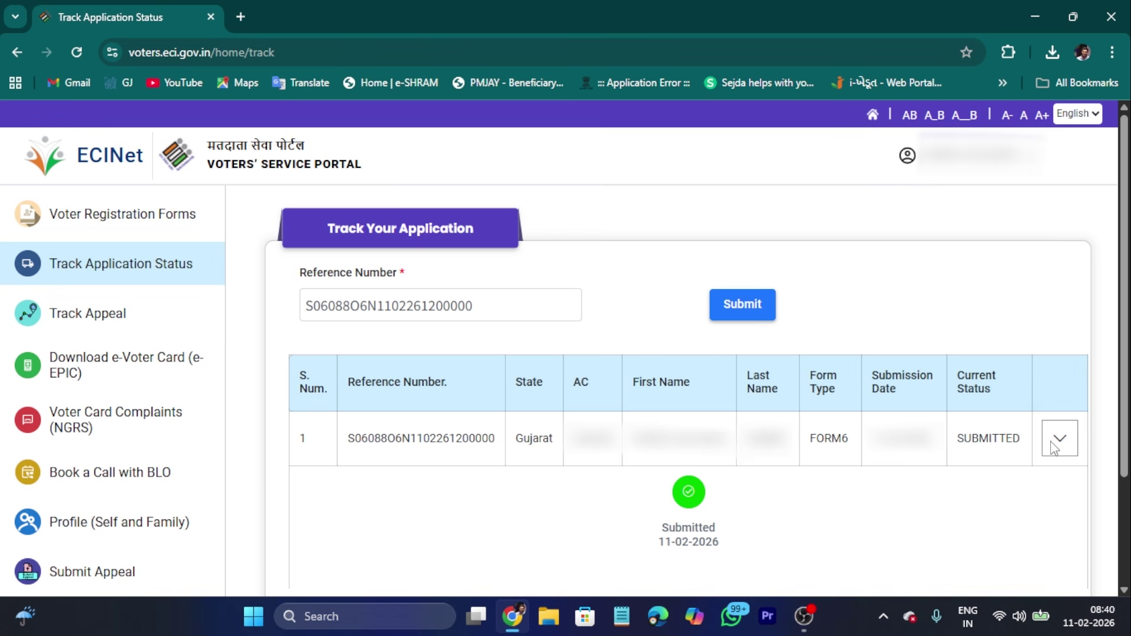
click(1059, 439)
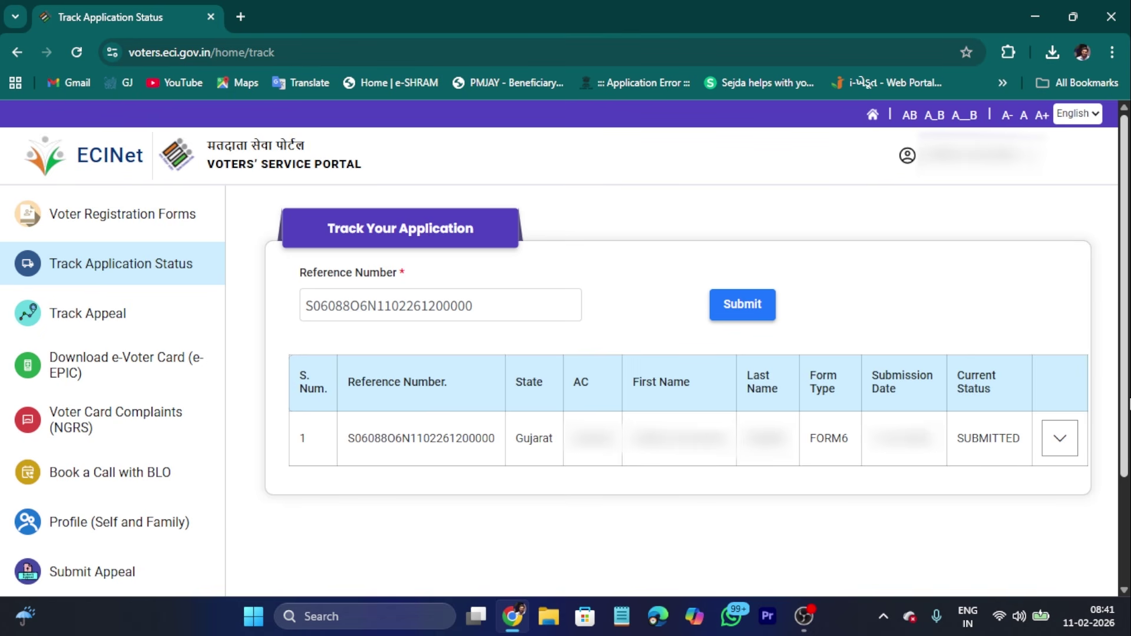
Step: Log out of the Voters' Service Portal and close Chrome
mouse_move(1020, 157)
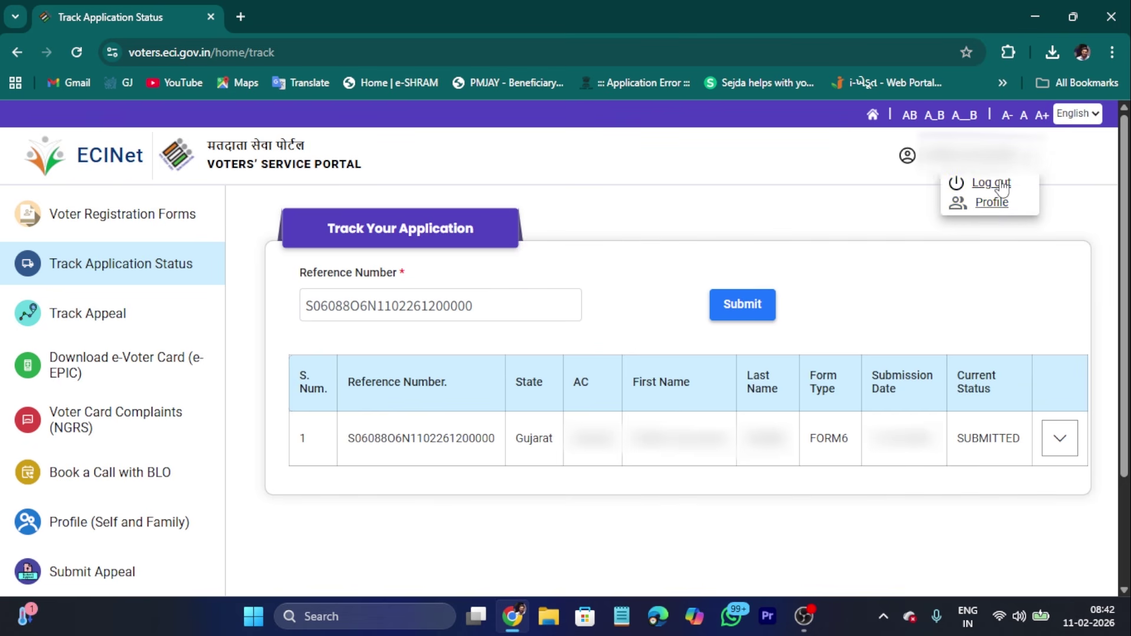
click(1001, 185)
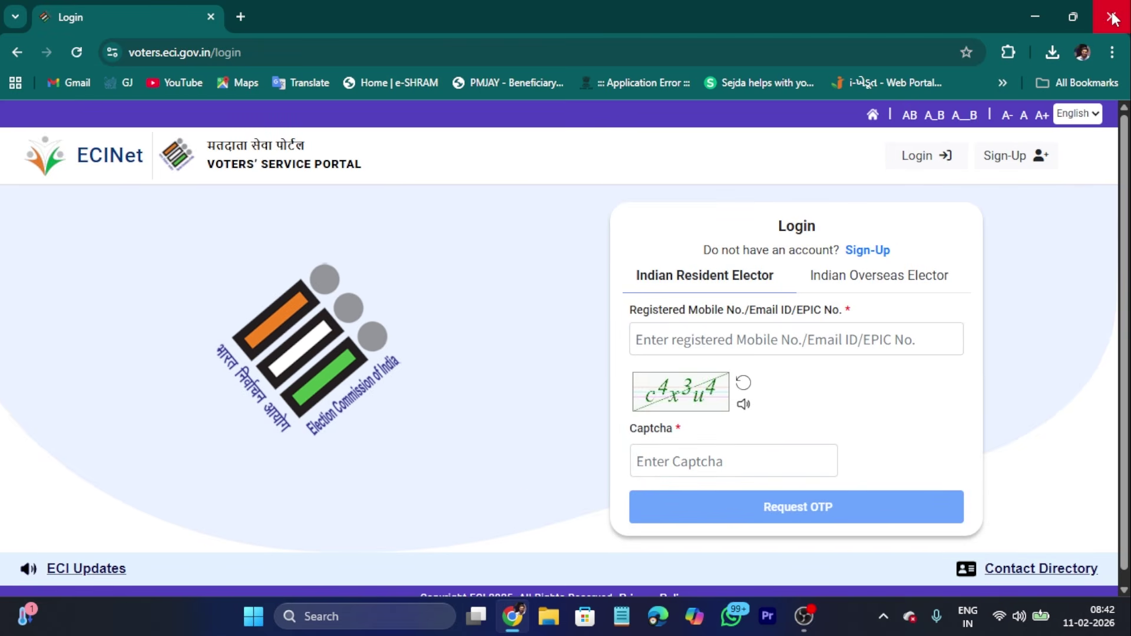
click(1112, 17)
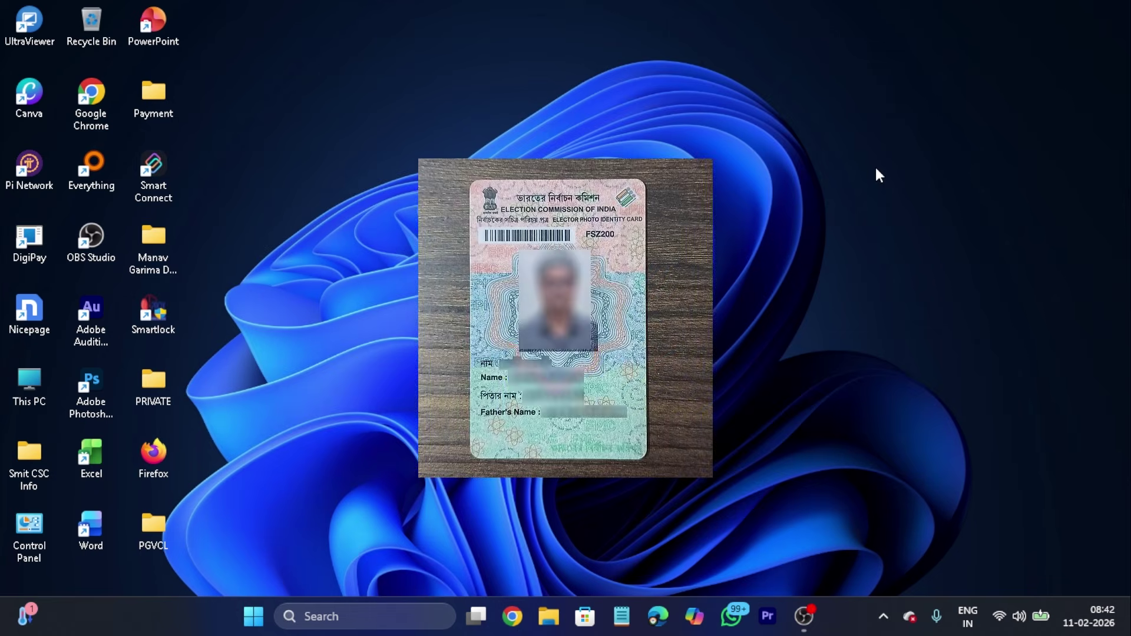